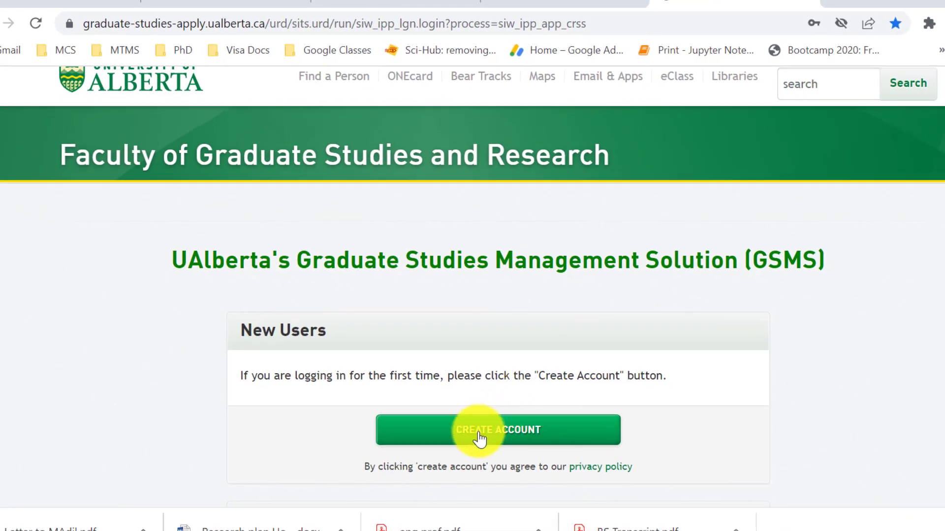
Open the new-user account creation form and review its name, date of birth, email and password fields
left_click(478, 438)
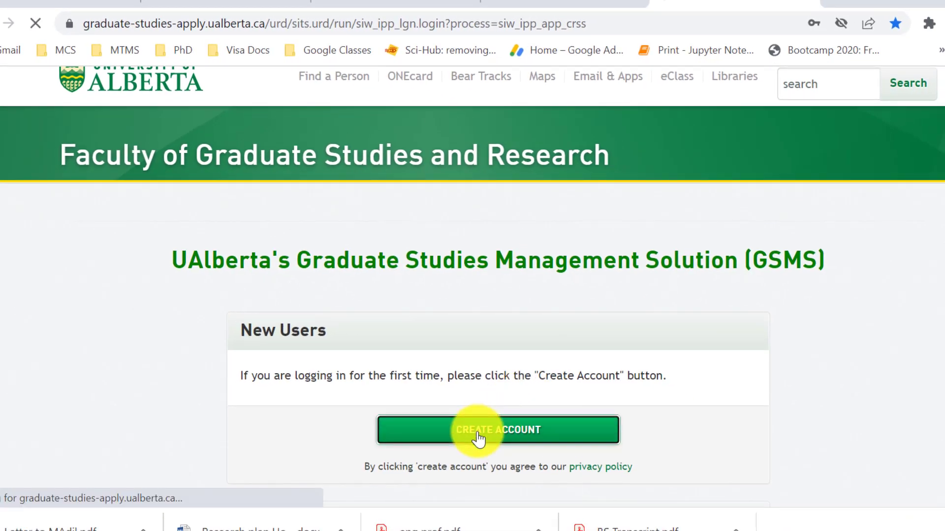
scroll(480, 420, "down", 3)
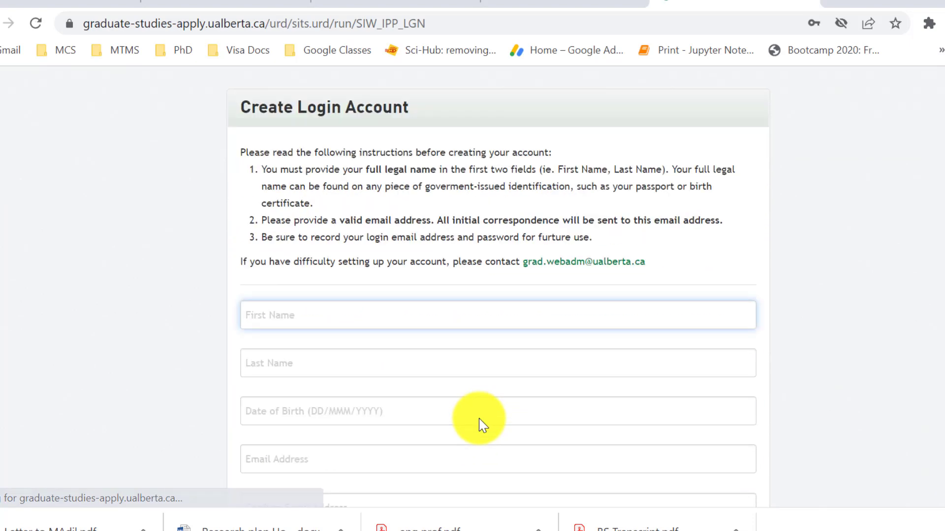
scroll(479, 418, "down", 2)
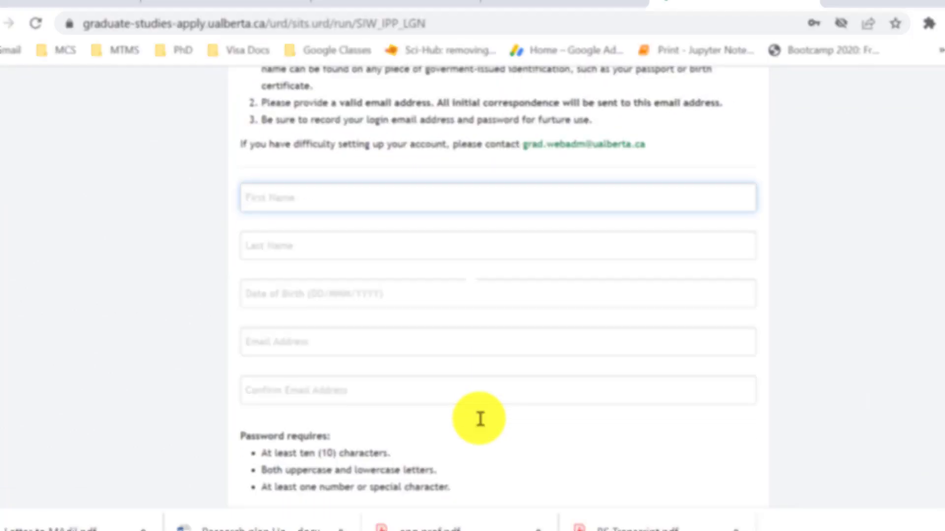
scroll(480, 419, "down", 2)
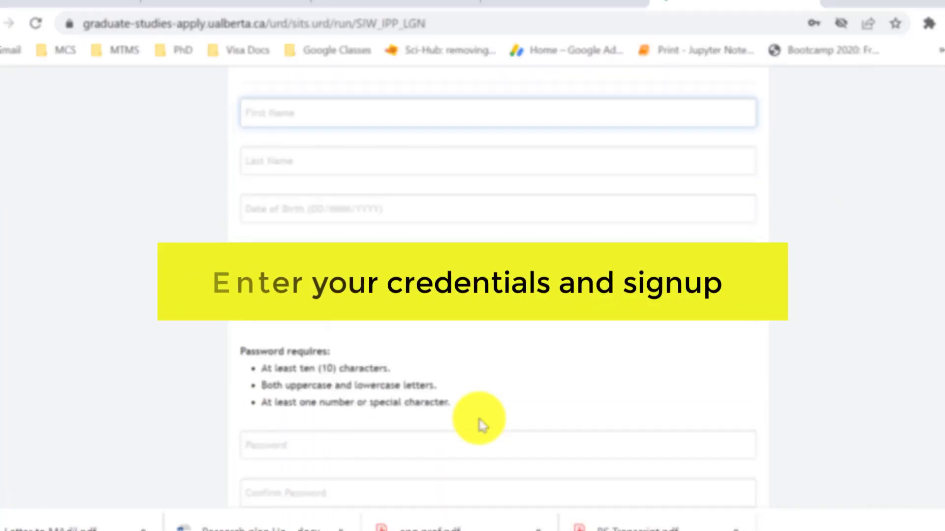
scroll(480, 423, "up", 2)
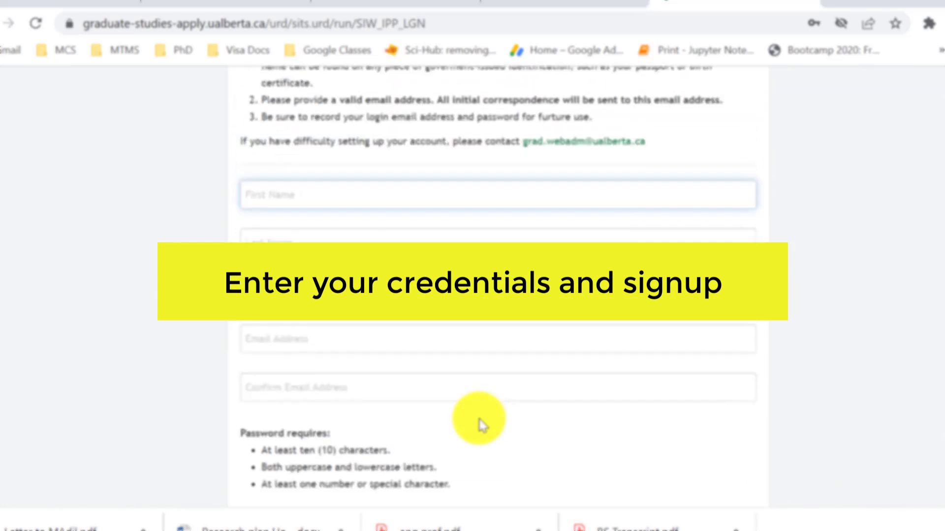
left_click(337, 197)
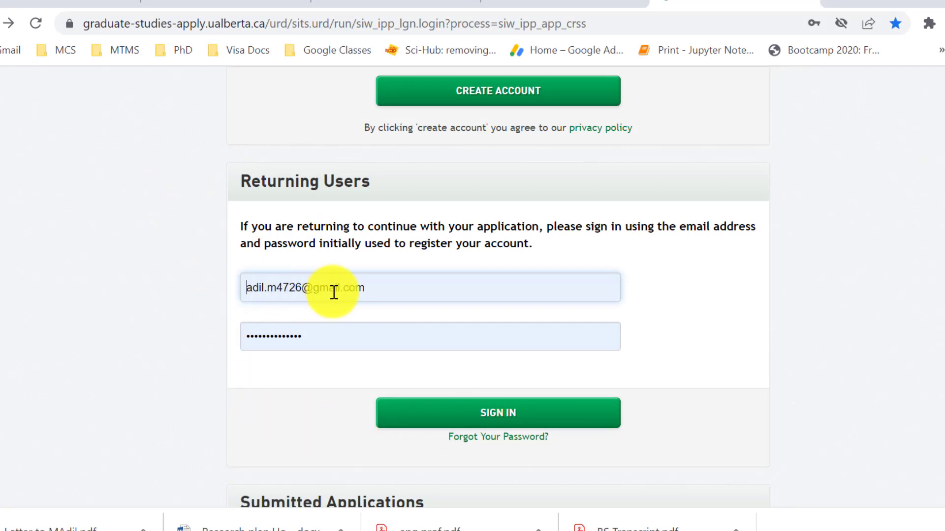
Sign in as a returning user and continue the in-progress September 2022 PhD application in Mining Engineering
left_click(437, 407)
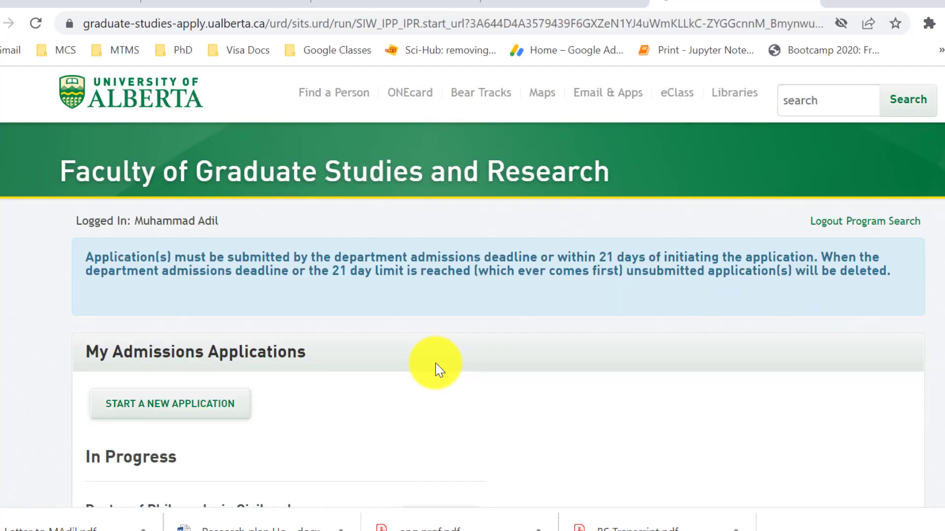
scroll(440, 370, "down", 3)
scroll(440, 370, "down", 1)
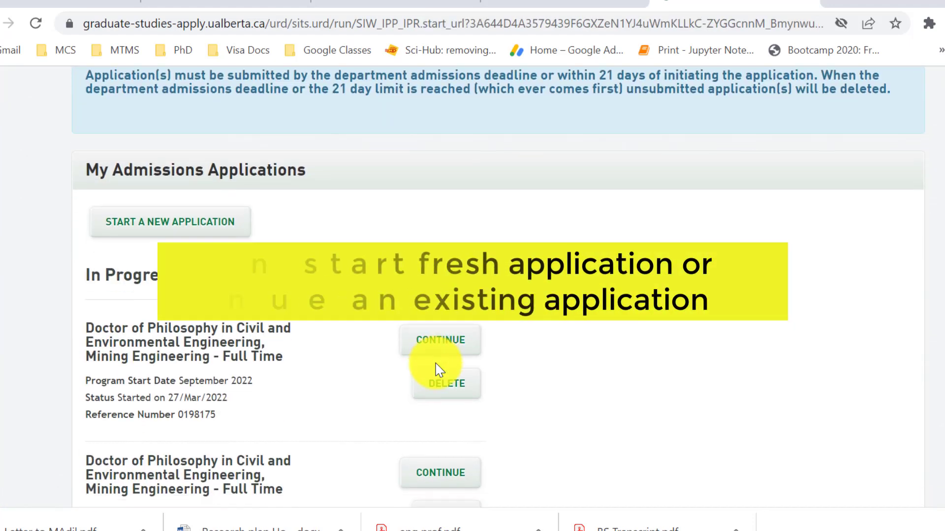
scroll(440, 370, "down", 1)
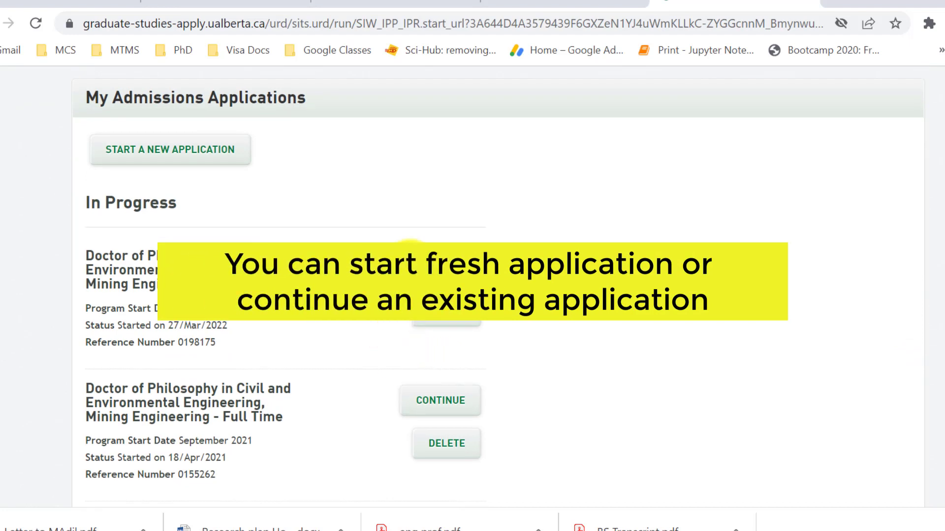
left_click(411, 272)
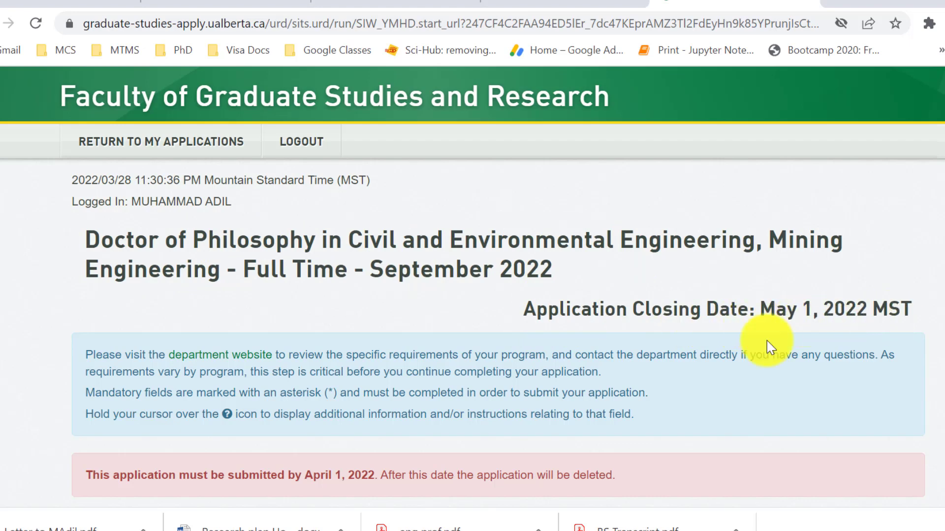
Open the application's Personal Information section and review the applicant's name, gender and date of birth fields
scroll(262, 344, "down", 1)
scroll(262, 344, "down", 6)
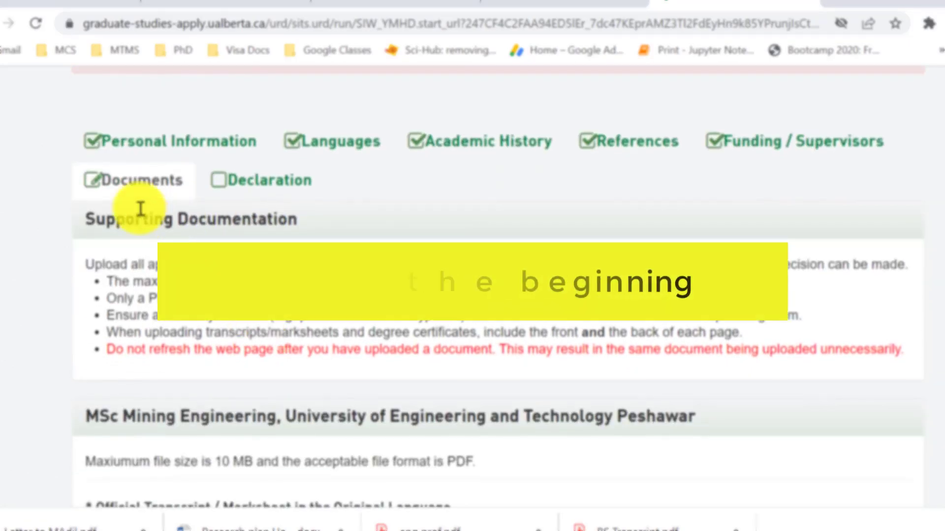
left_click(167, 142)
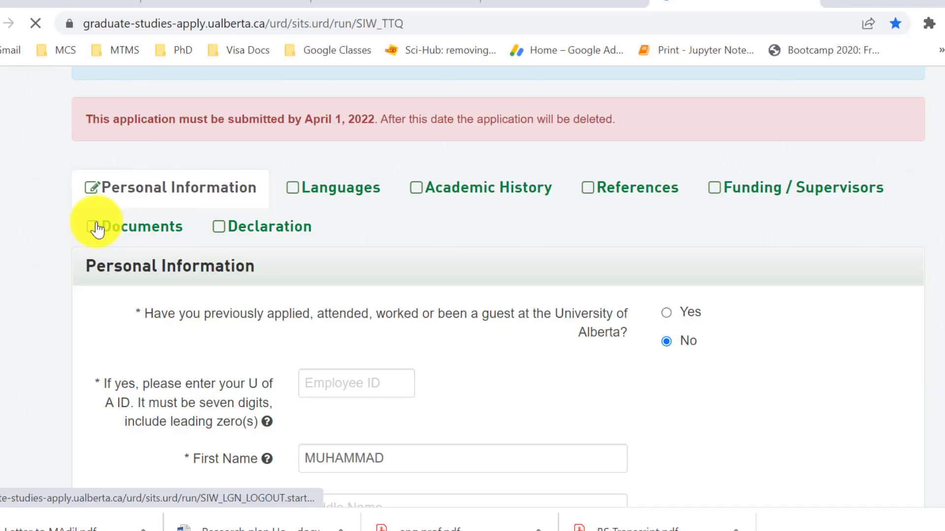
scroll(88, 228, "down", 3)
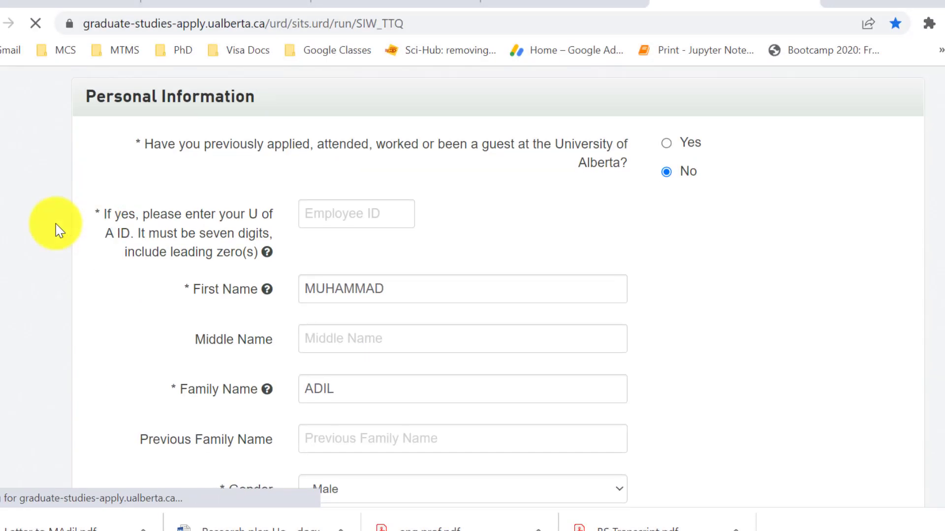
scroll(76, 217, "down", 9)
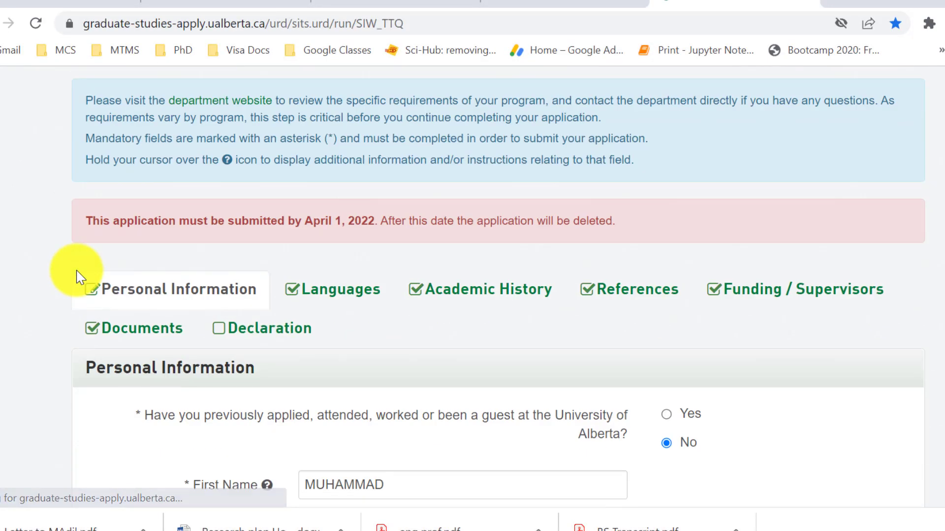
scroll(78, 276, "down", 2)
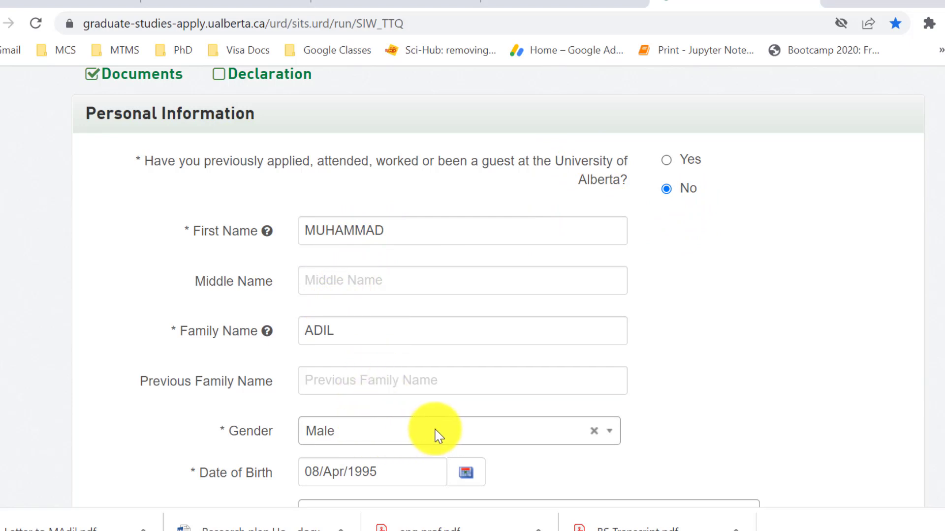
Select Study Permit as the citizenship status in Canada
scroll(446, 435, "down", 7)
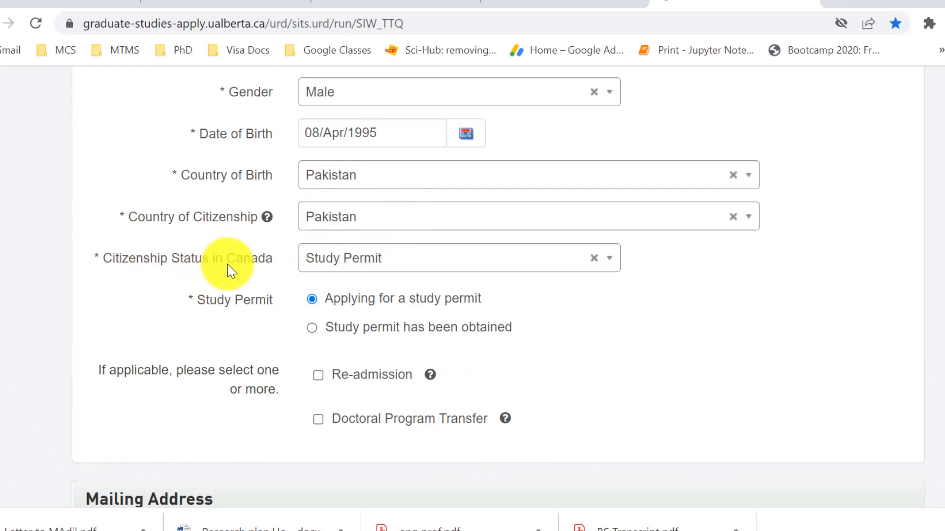
left_click(571, 267)
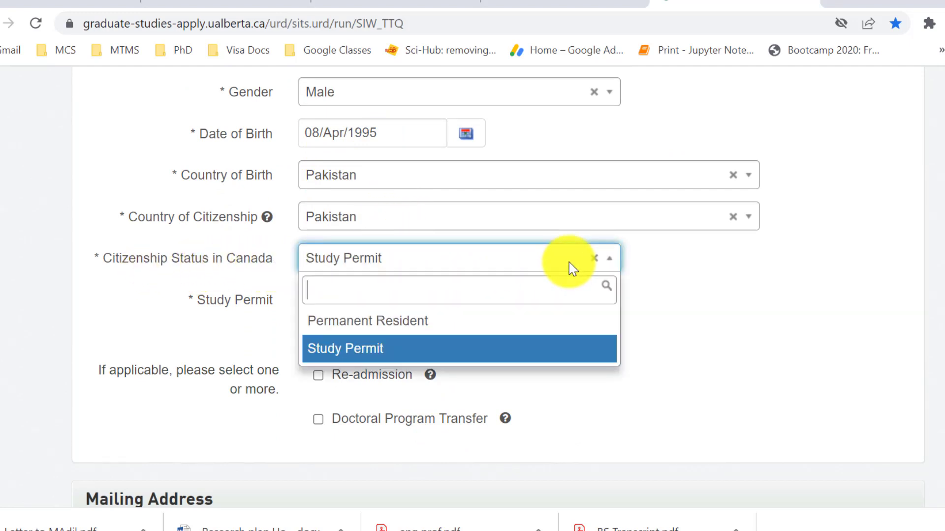
left_click(375, 358)
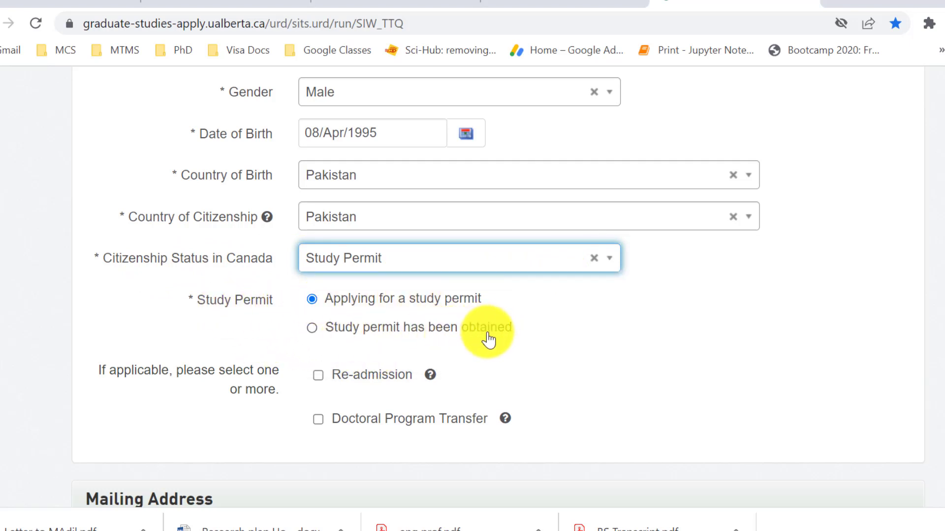
Review the mailing address and emergency contact details, and continue to the Languages section
scroll(487, 338, "down", 2)
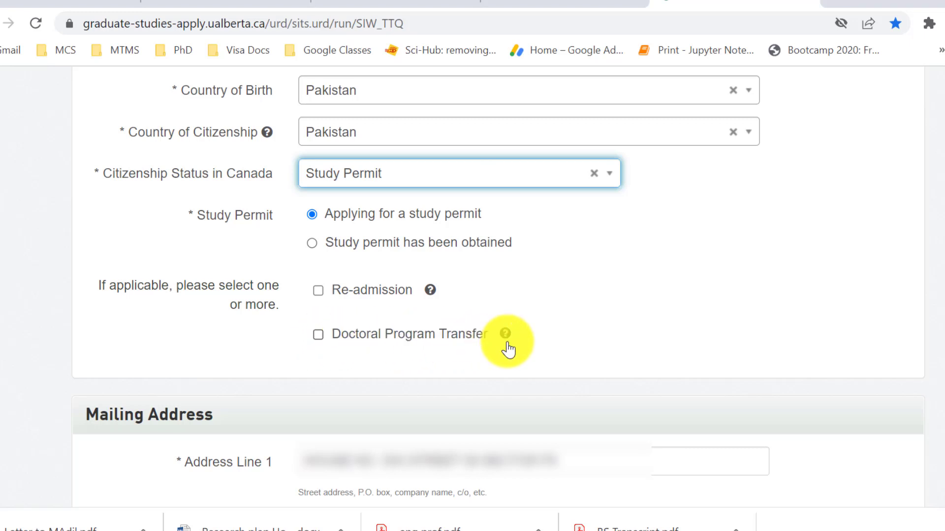
scroll(422, 335, "down", 7)
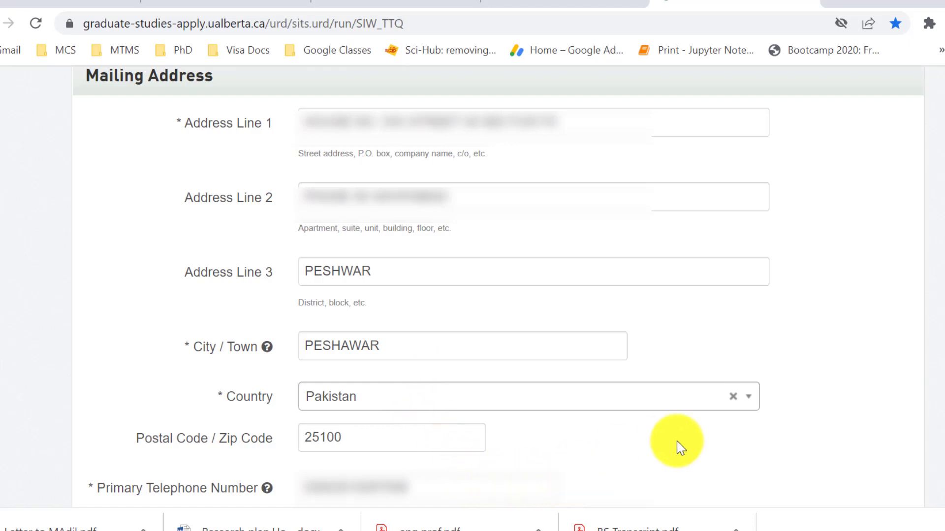
scroll(681, 448, "down", 7)
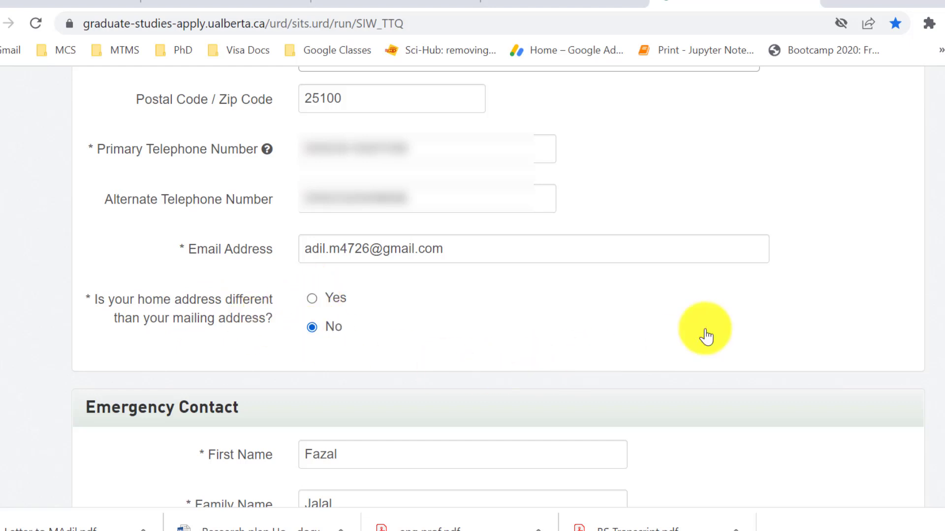
scroll(729, 349, "down", 6)
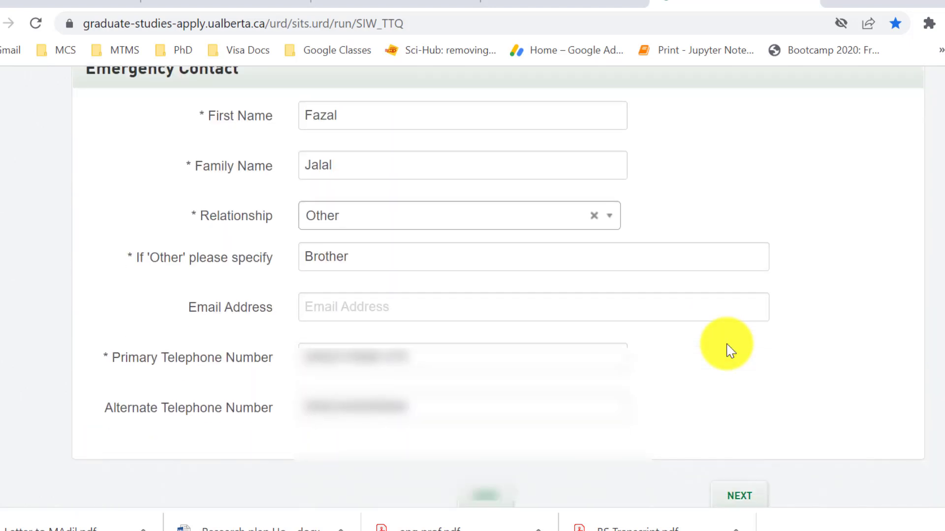
scroll(694, 332, "up", 2)
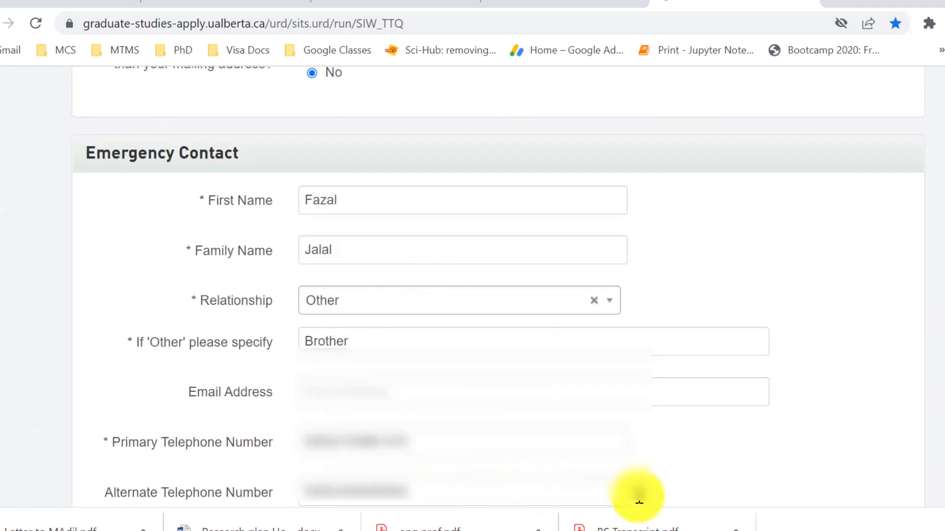
scroll(854, 458, "down", 4)
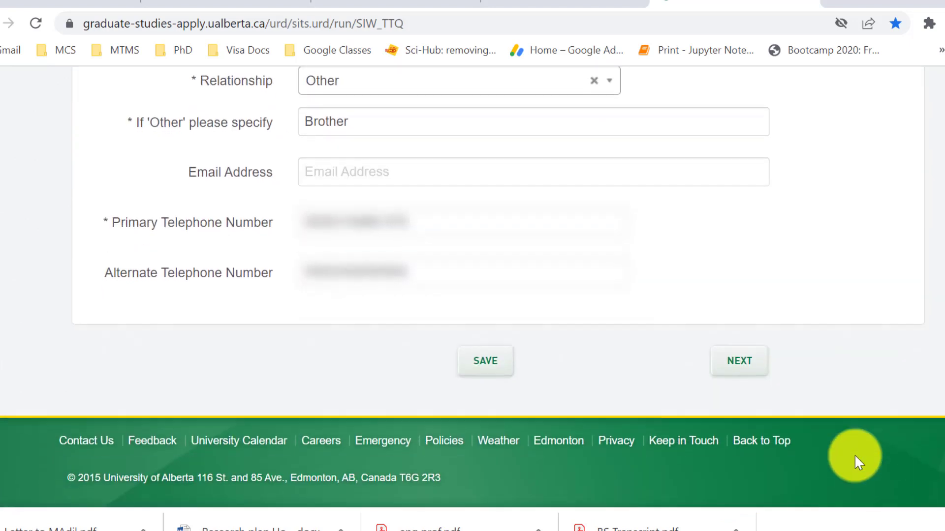
left_click(743, 364)
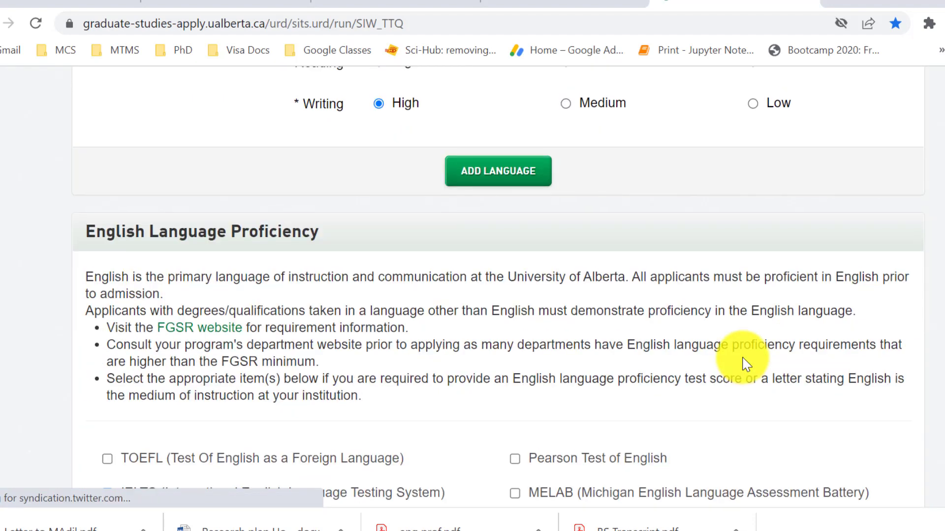
Select Urdu (Pakistan) as the first (primary) language
scroll(746, 364, "up", 10)
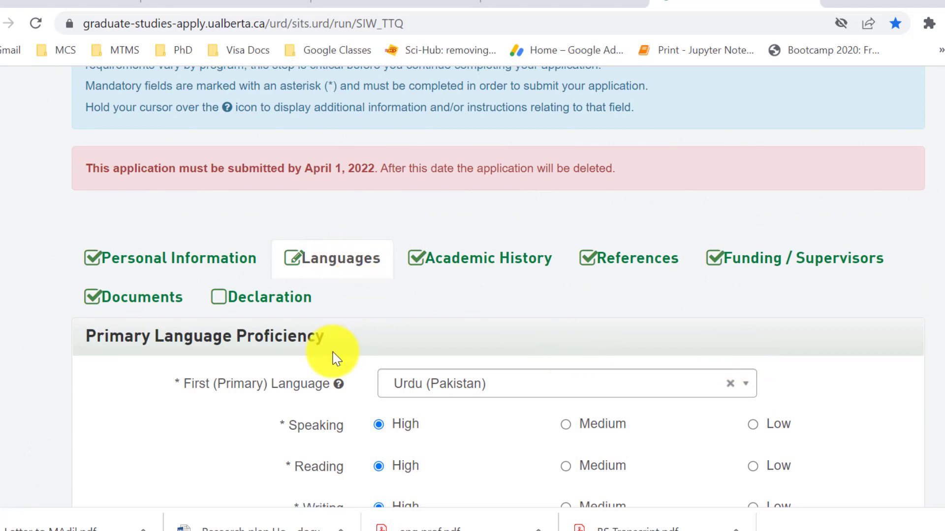
scroll(190, 386, "down", 2)
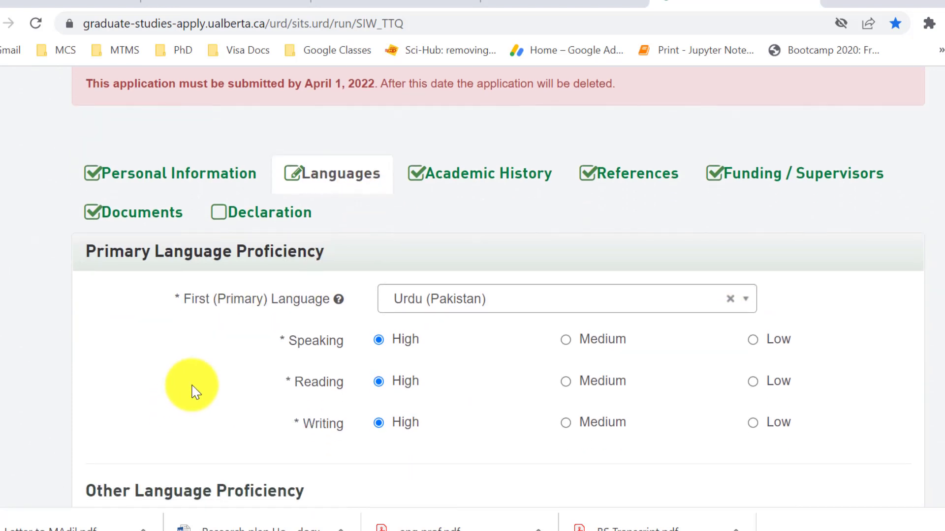
left_click(527, 301)
left_click(458, 300)
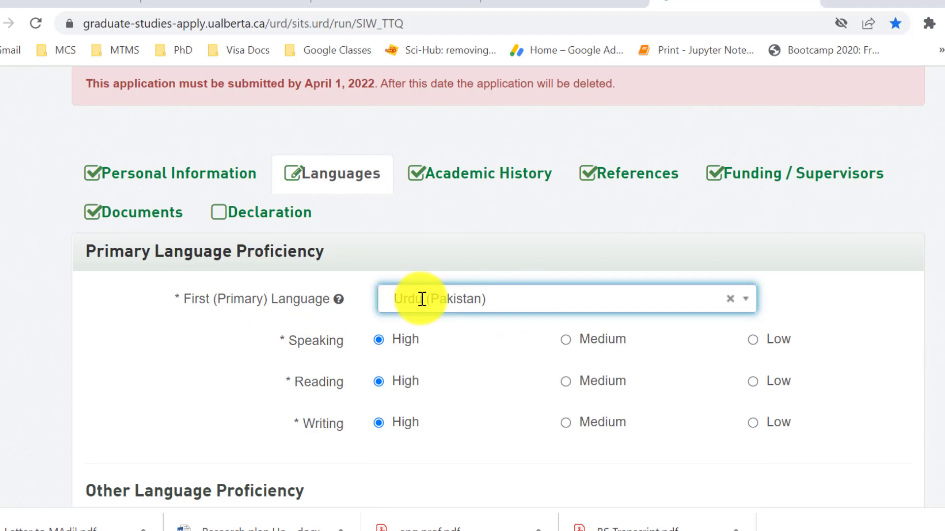
Review the other-language ratings and English proficiency test options, and continue to the Academic History section
scroll(486, 331, "down", 2)
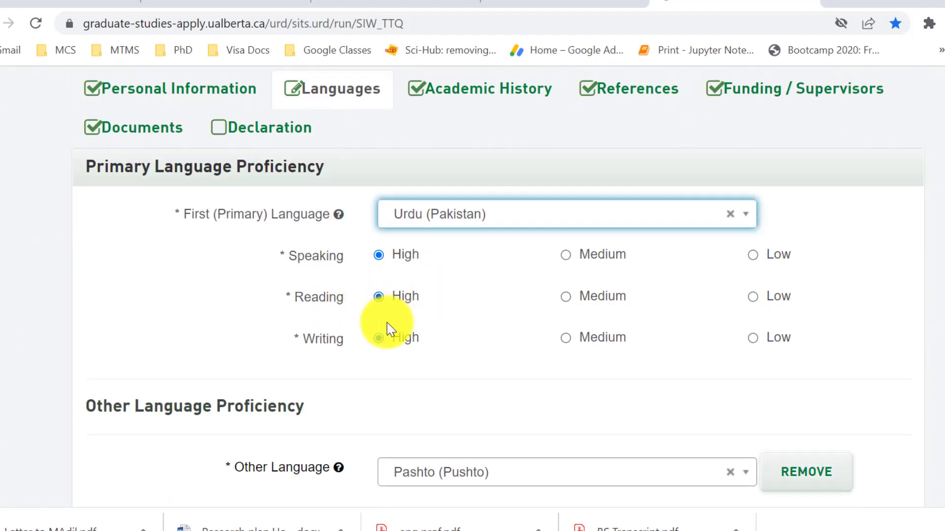
scroll(420, 359, "down", 5)
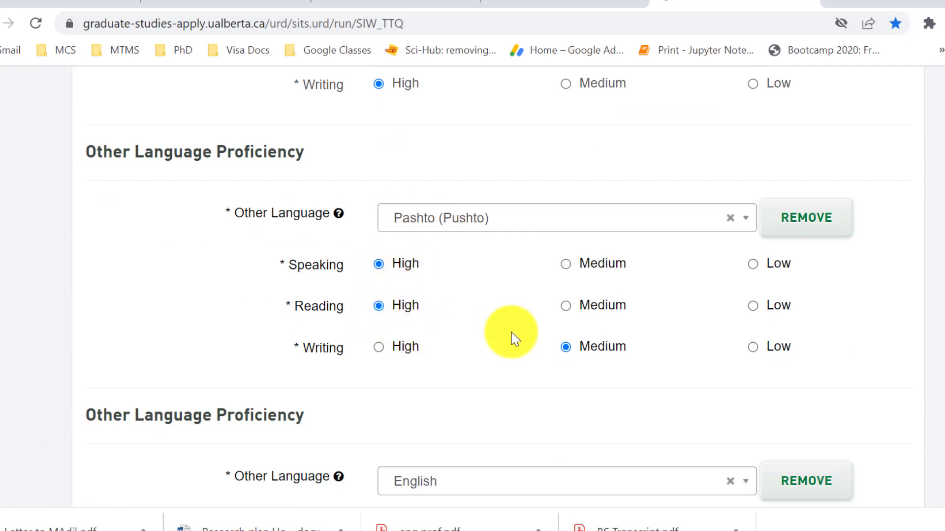
scroll(565, 342, "down", 5)
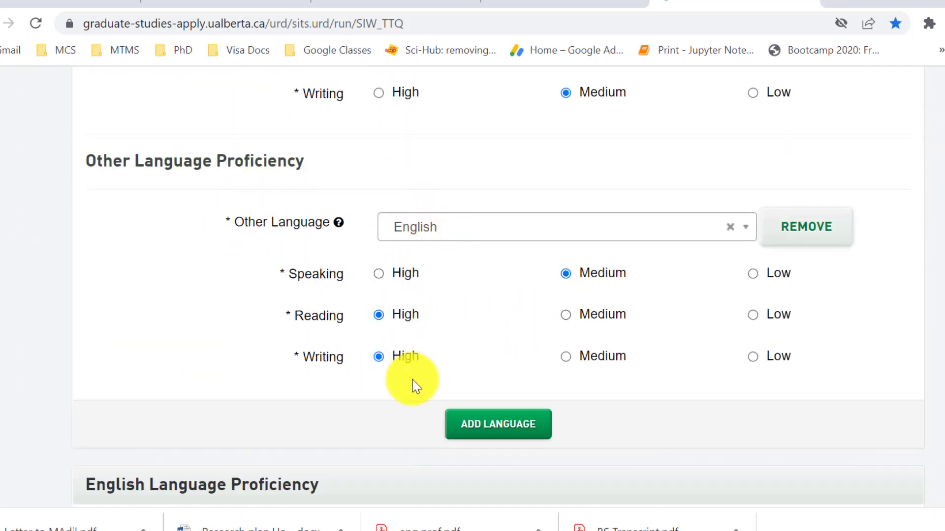
scroll(647, 470, "down", 11)
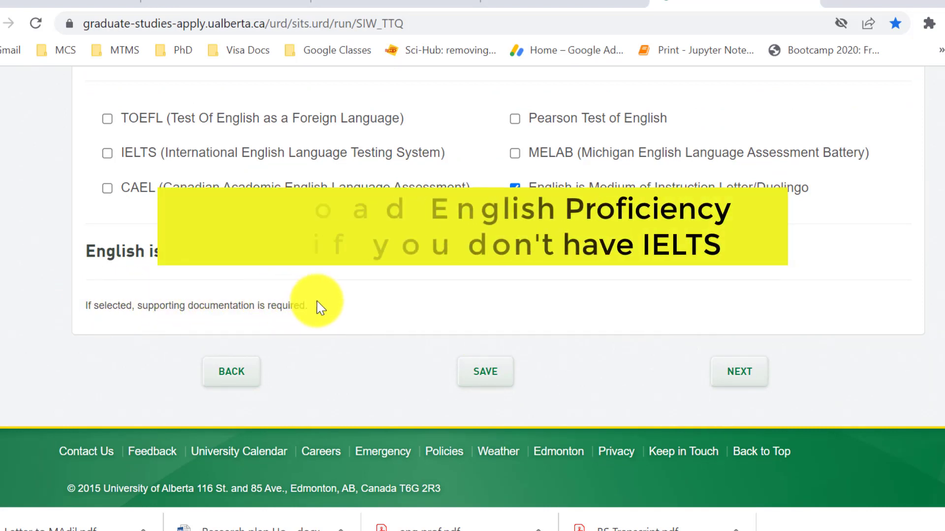
left_click(737, 372)
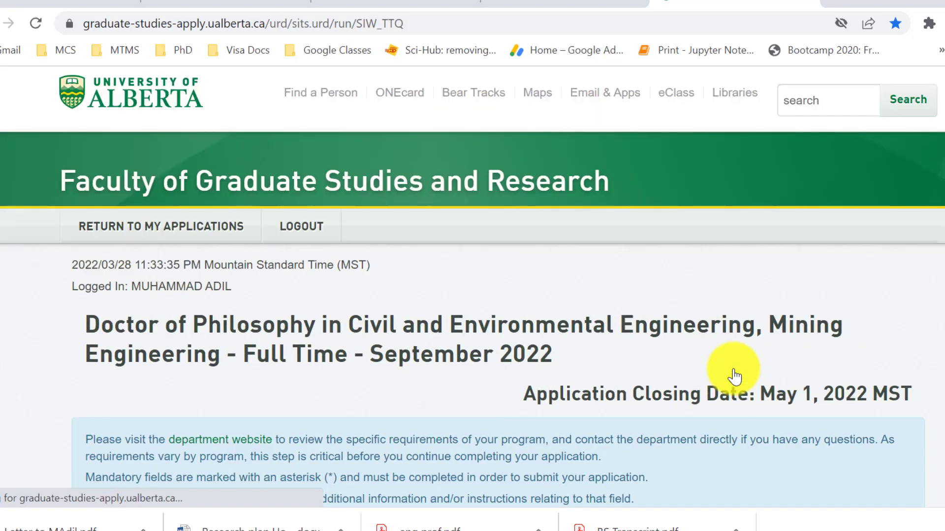
Review the MSc and BSc Mining Engineering institution entries in Academic History, and continue to the References section
scroll(734, 377, "down", 3)
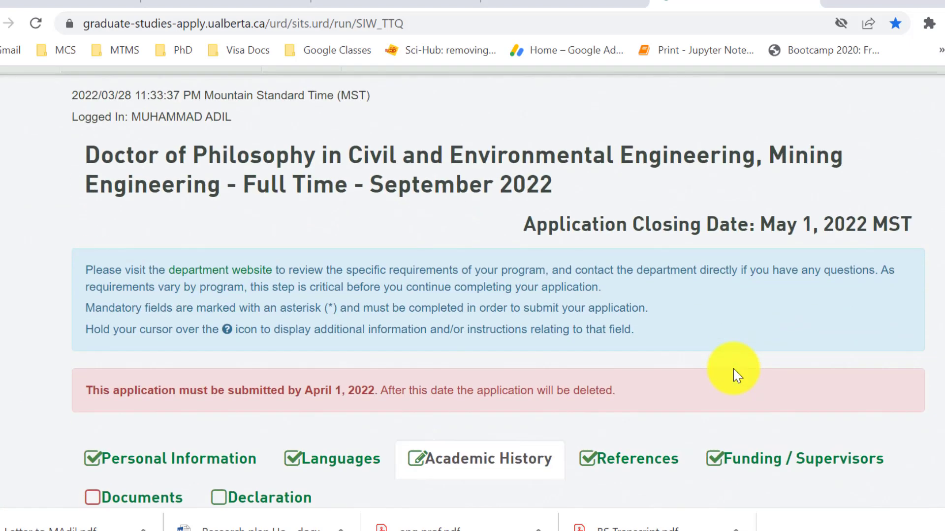
scroll(733, 375, "down", 7)
scroll(735, 375, "down", 5)
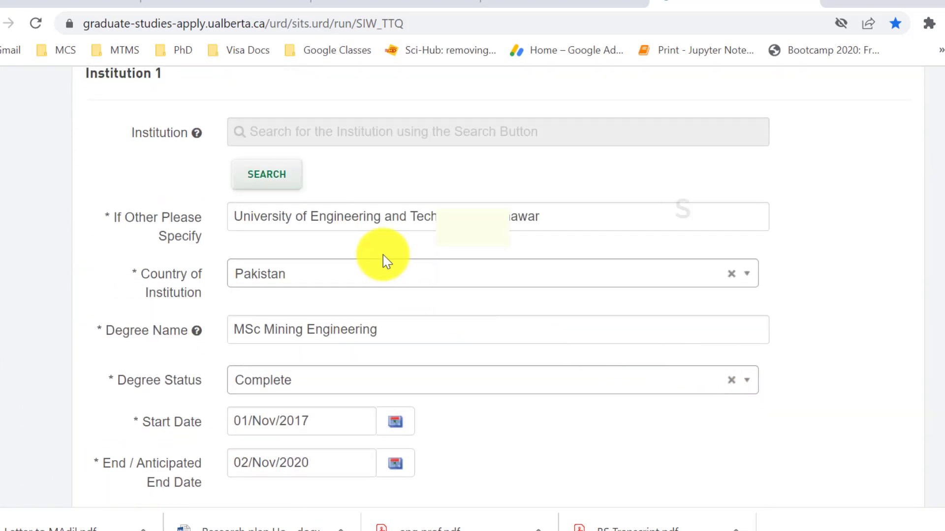
scroll(553, 270, "down", 2)
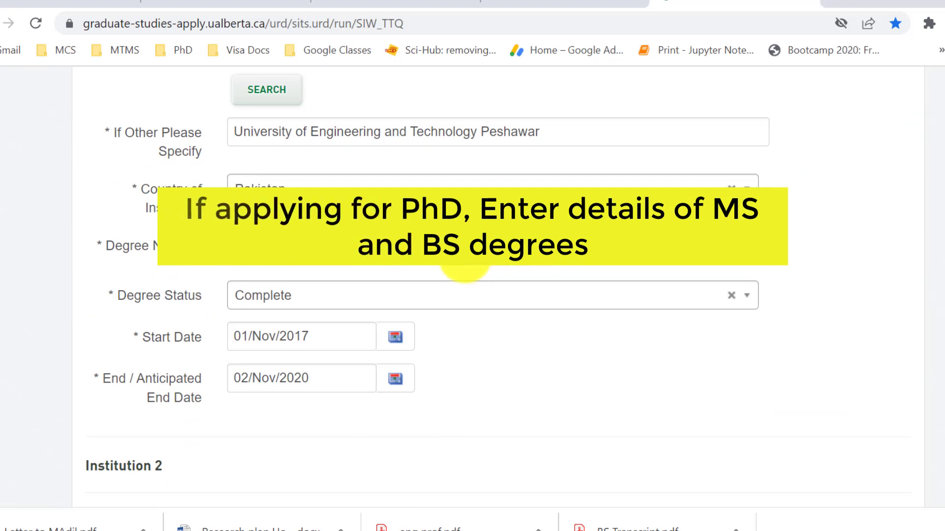
scroll(469, 277, "down", 2)
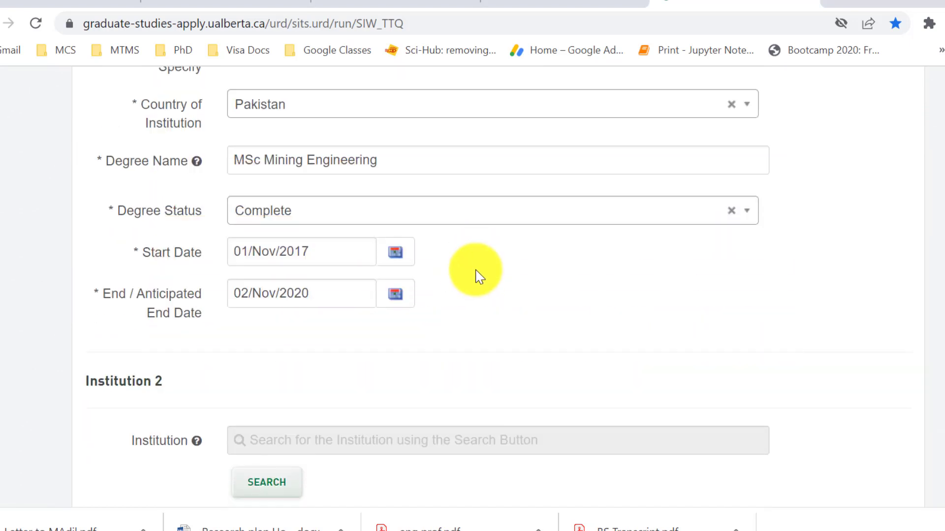
scroll(475, 276, "down", 10)
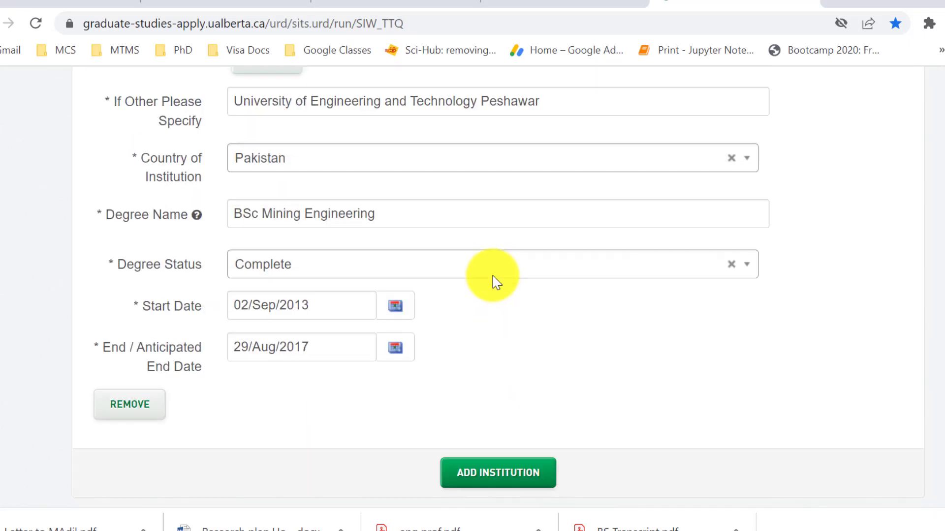
scroll(494, 285, "down", 2)
scroll(628, 316, "down", 2)
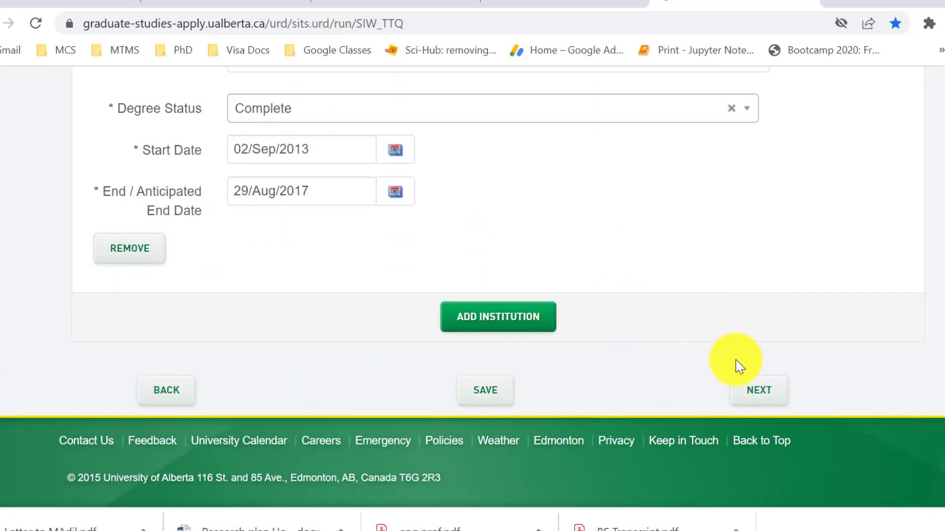
left_click(760, 390)
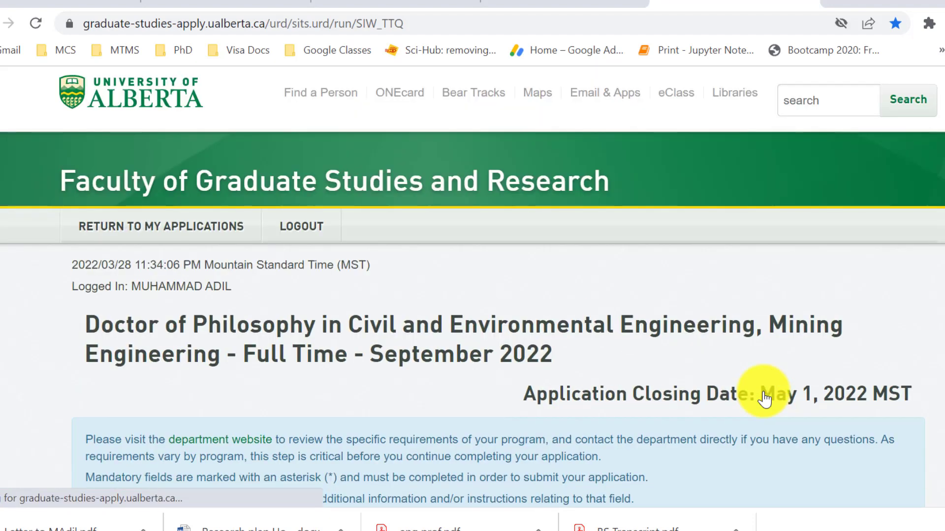
Review the contact details and reference types of the three referees, and continue to the Funding / Supervisors section
scroll(763, 391, "down", 7)
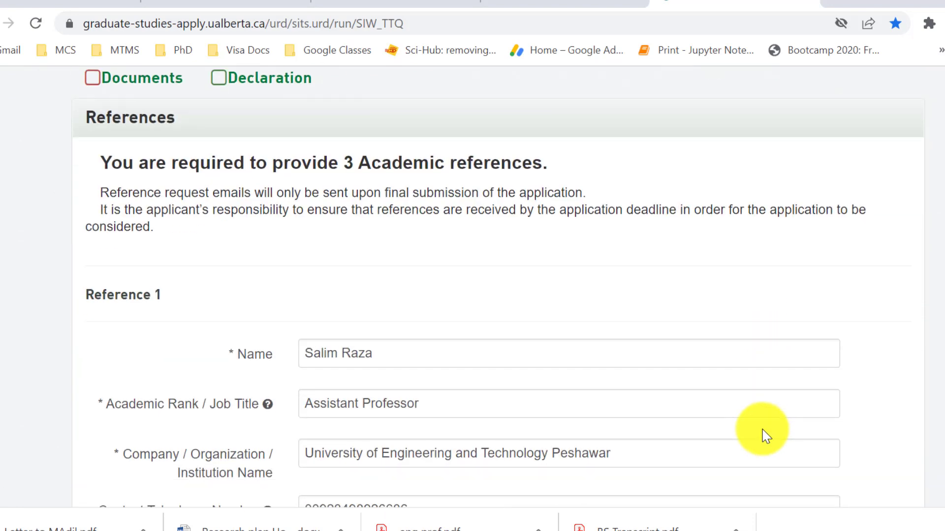
scroll(651, 316, "down", 5)
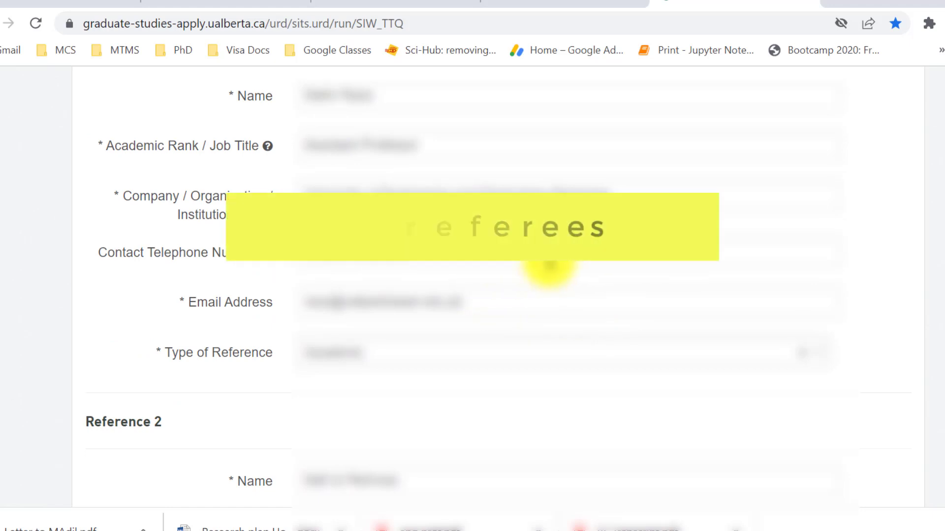
scroll(490, 369, "down", 7)
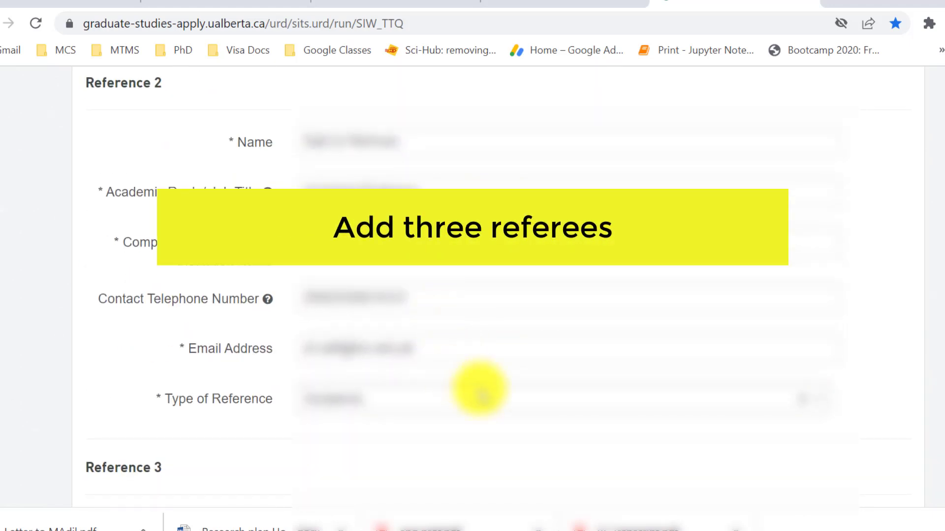
scroll(481, 386, "down", 7)
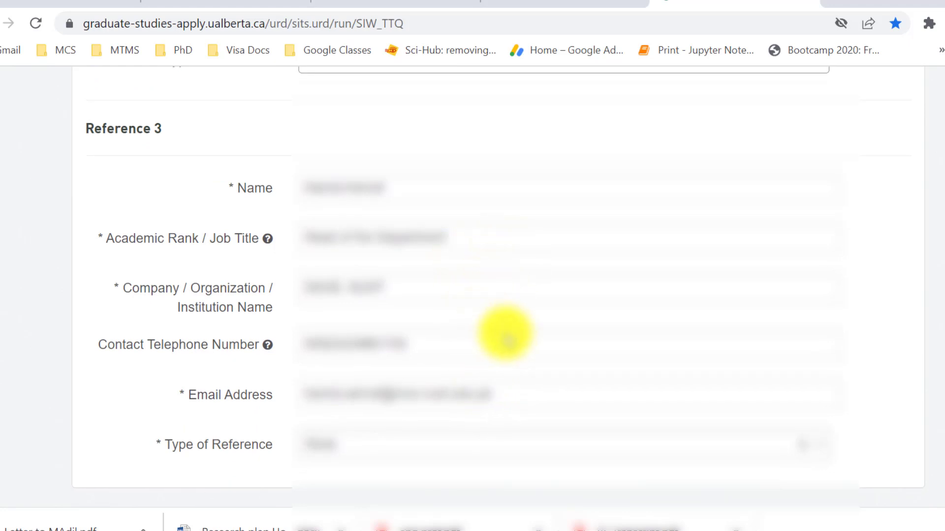
scroll(535, 416, "down", 3)
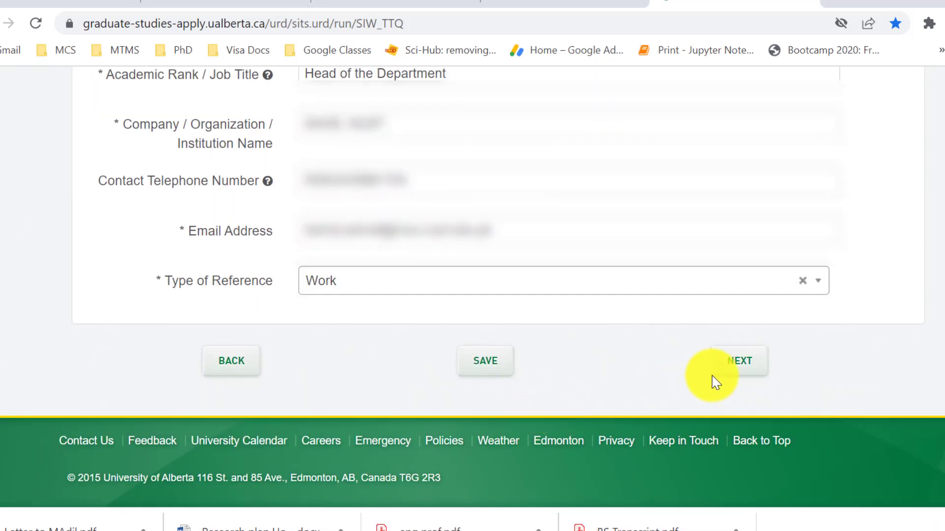
left_click(737, 375)
Review the external scholarship details and the potential supervisor selection, and continue to the Documents section
scroll(733, 354, "up", 4)
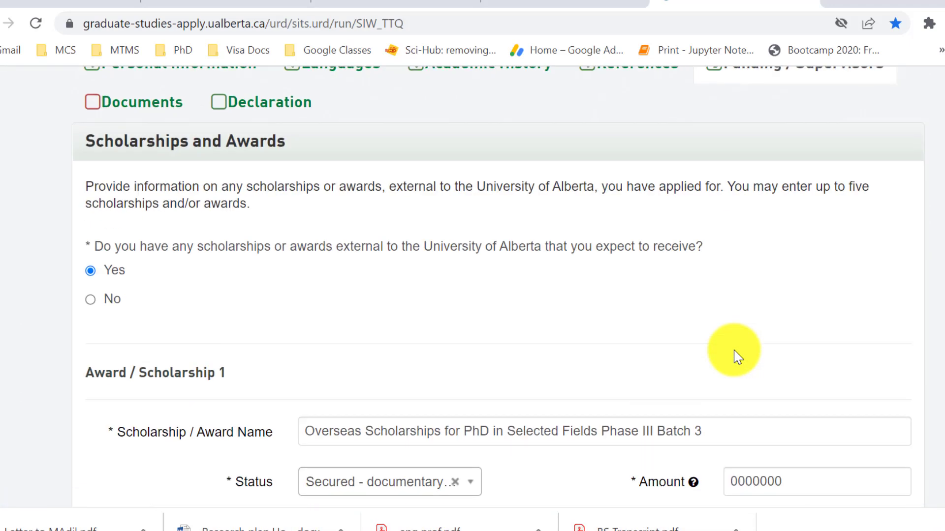
scroll(753, 250, "up", 3)
scroll(753, 250, "down", 3)
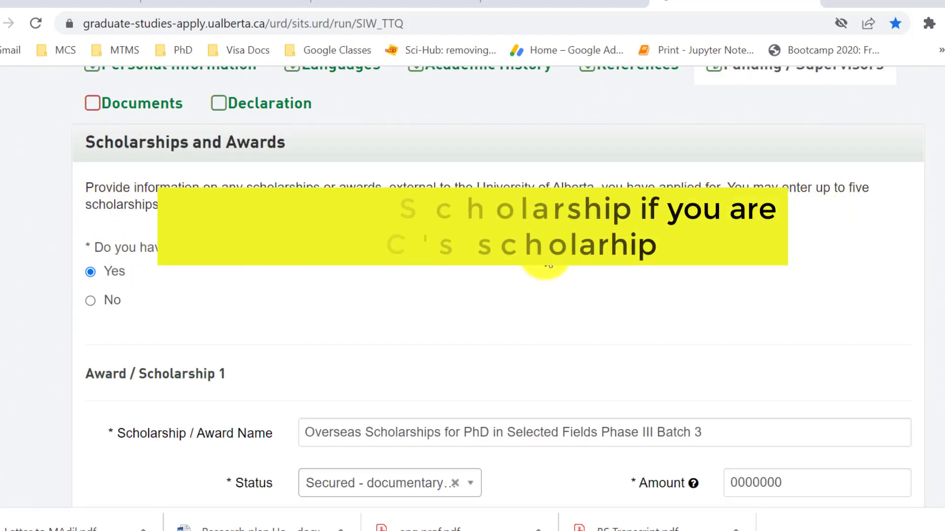
scroll(148, 315, "down", 3)
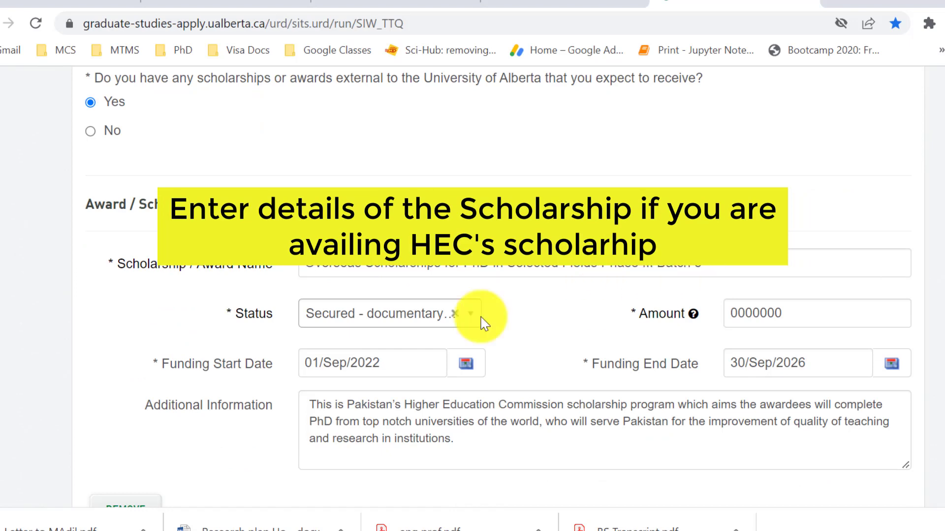
scroll(836, 317, "down", 2)
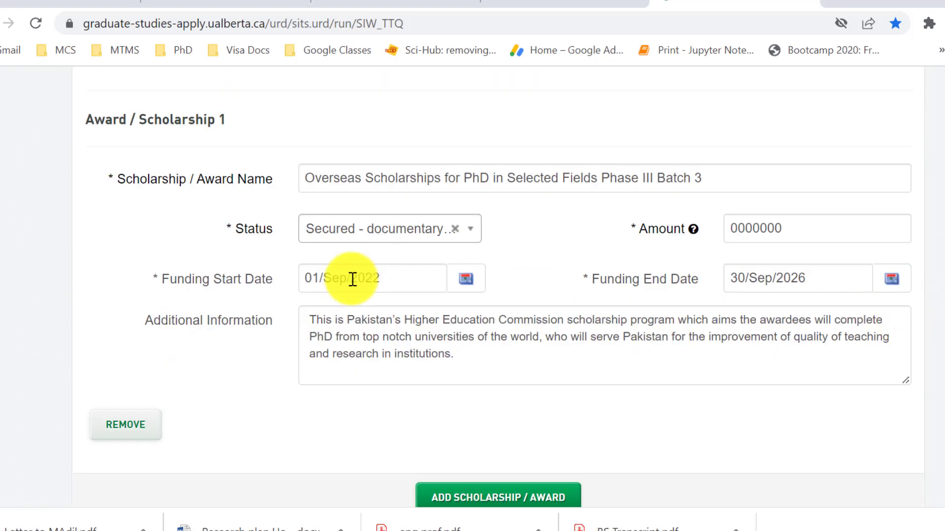
scroll(885, 384, "down", 5)
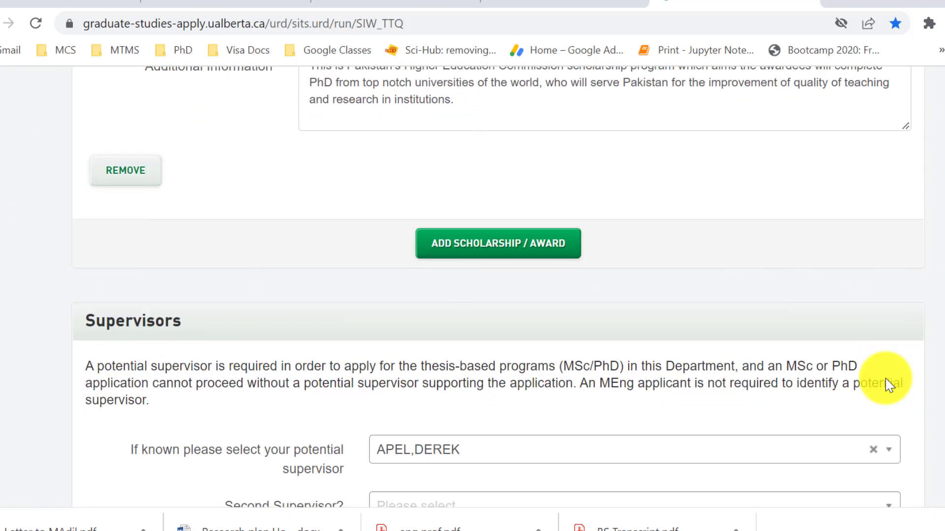
scroll(885, 379, "down", 3)
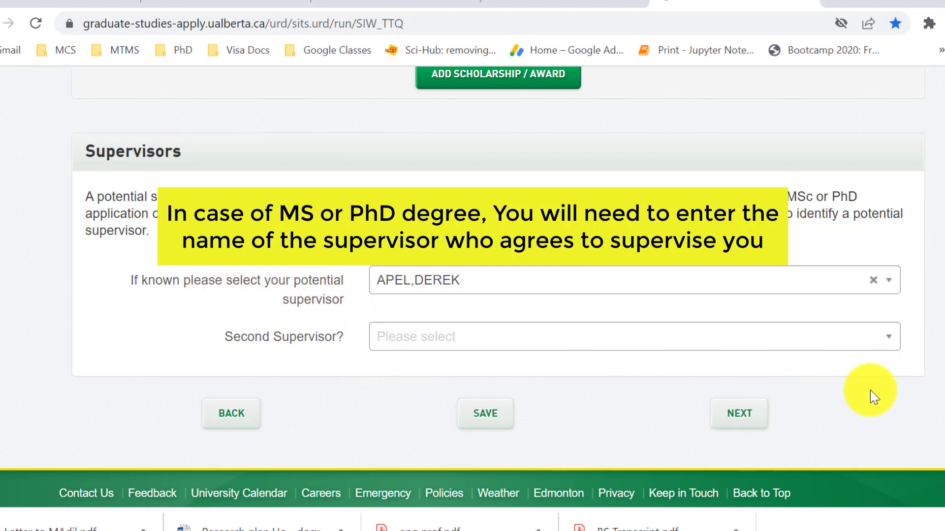
scroll(870, 391, "down", 1)
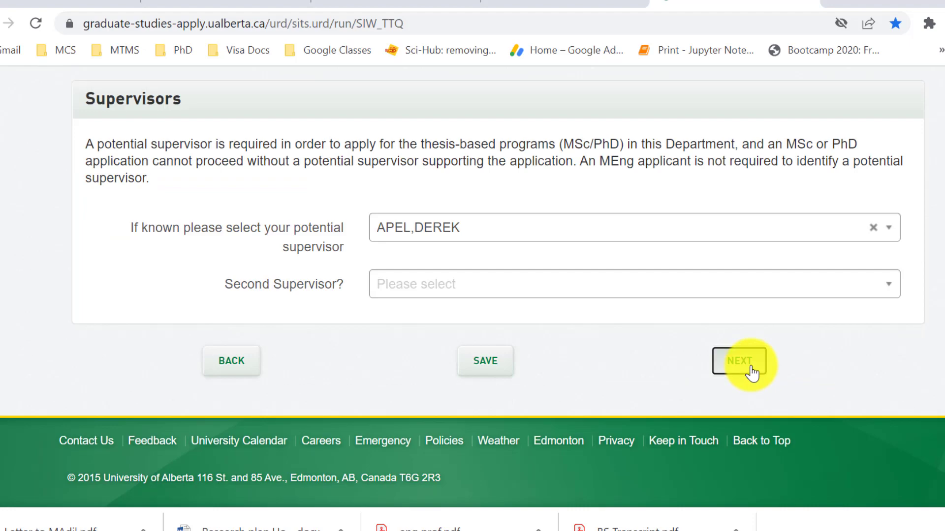
left_click(752, 372)
Examine the supporting documents for both degrees, the CV, the Statement of Purpose and the supervisor's expression of interest
scroll(788, 394, "down", 10)
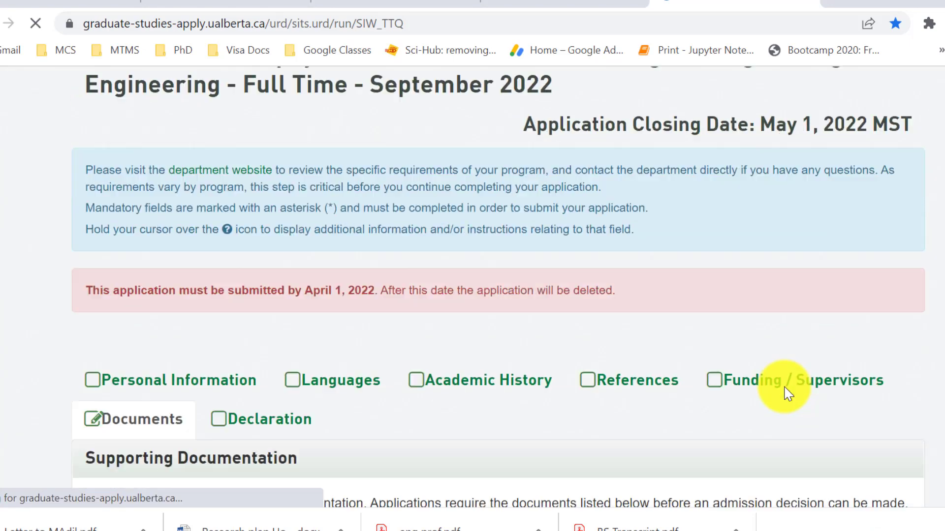
scroll(788, 394, "down", 6)
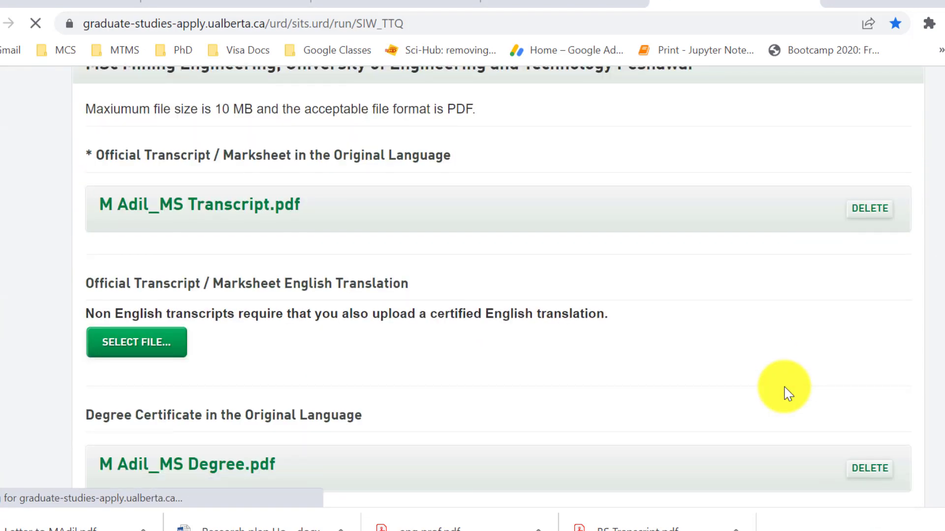
scroll(788, 393, "up", 2)
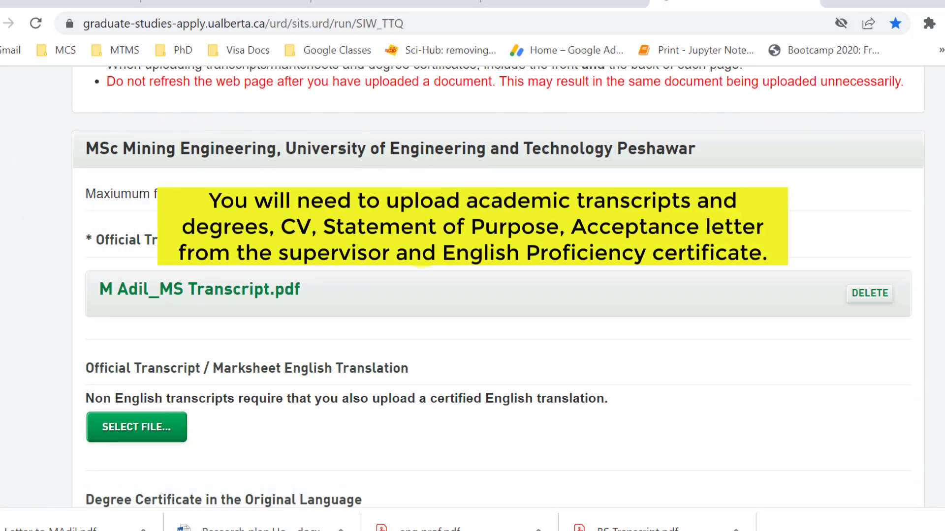
scroll(282, 181, "down", 3)
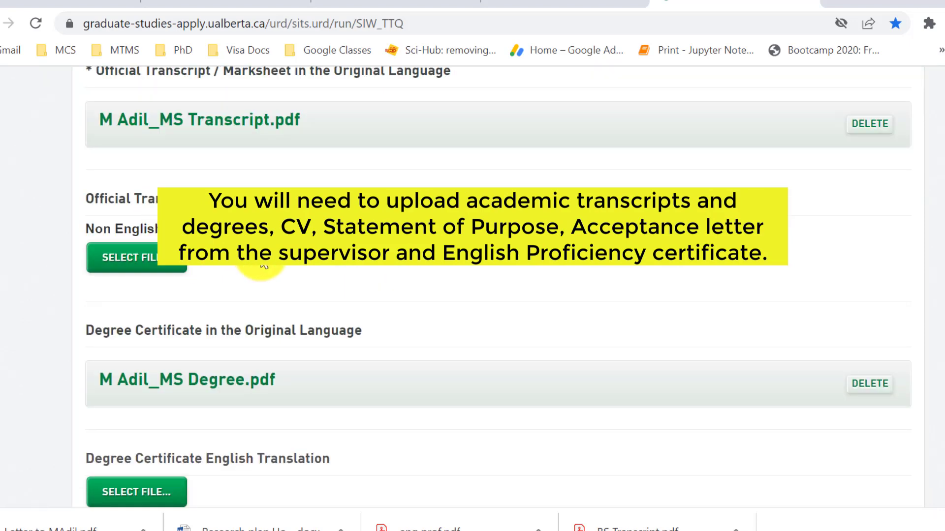
scroll(264, 266, "down", 3)
scroll(295, 295, "down", 3)
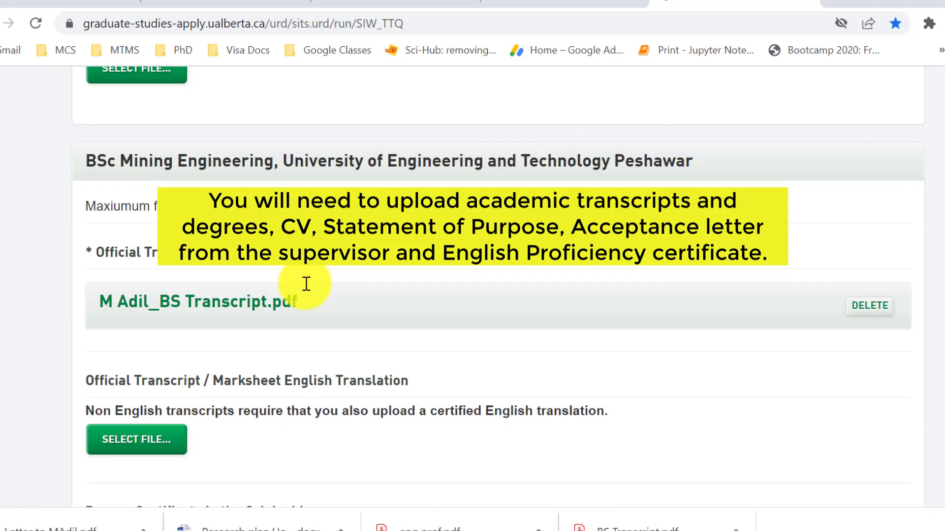
scroll(306, 283, "down", 15)
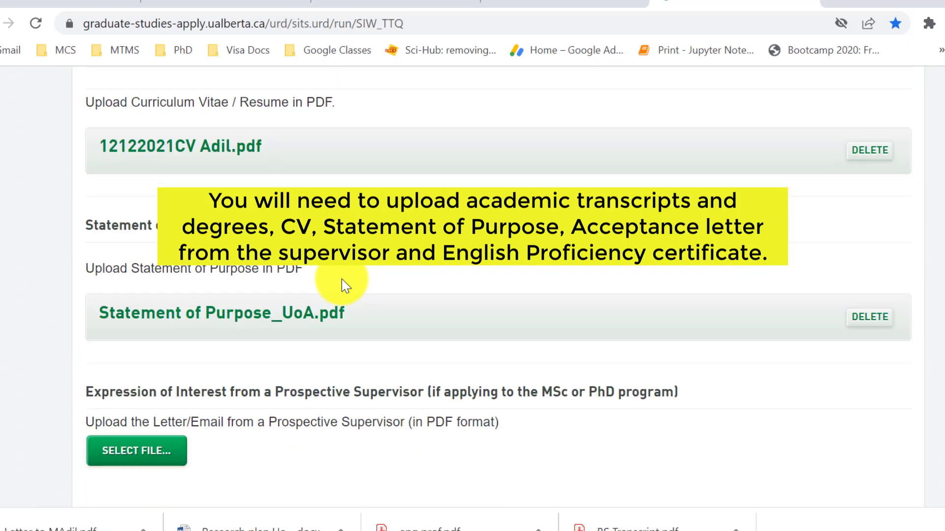
scroll(266, 332, "down", 3)
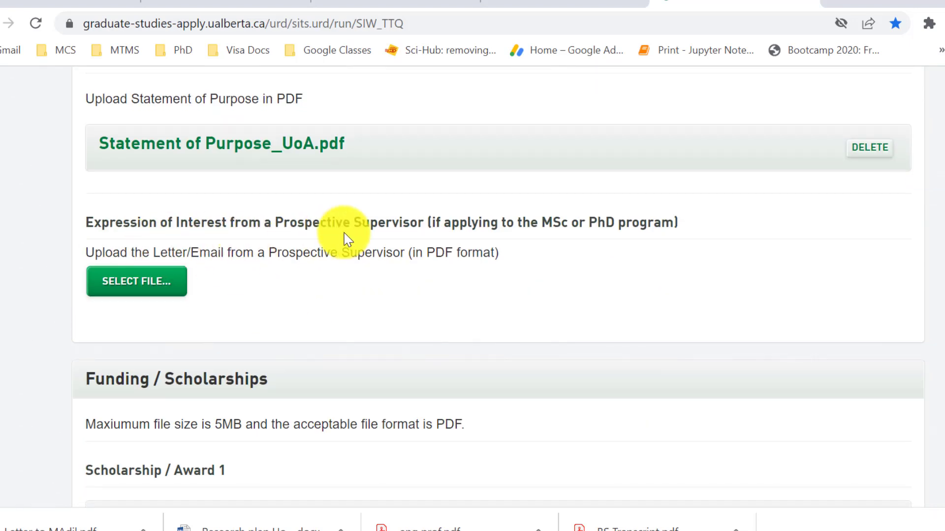
Upload the prospective supervisor's letter PDF from the Desktop as the Expression of Interest
left_click(137, 281)
left_click(342, 259)
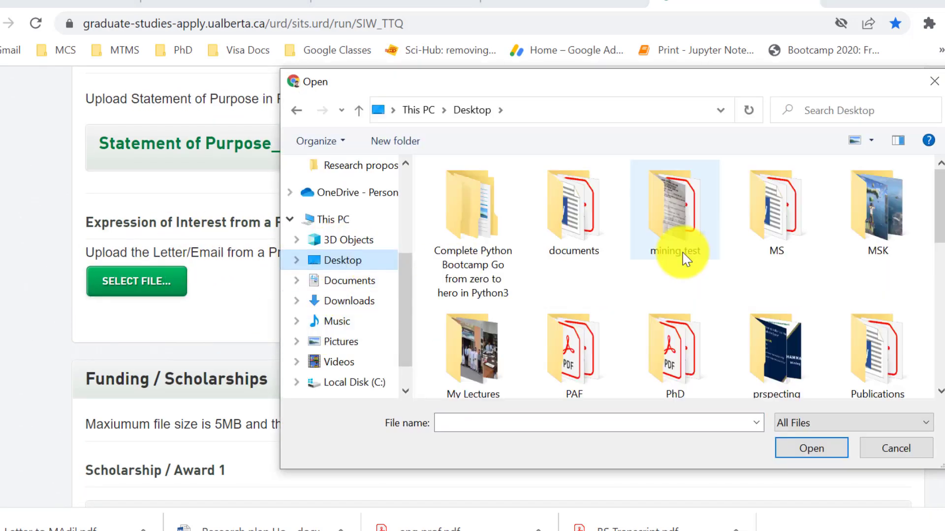
scroll(685, 259, "down", 5)
left_click(674, 247)
left_click(811, 448)
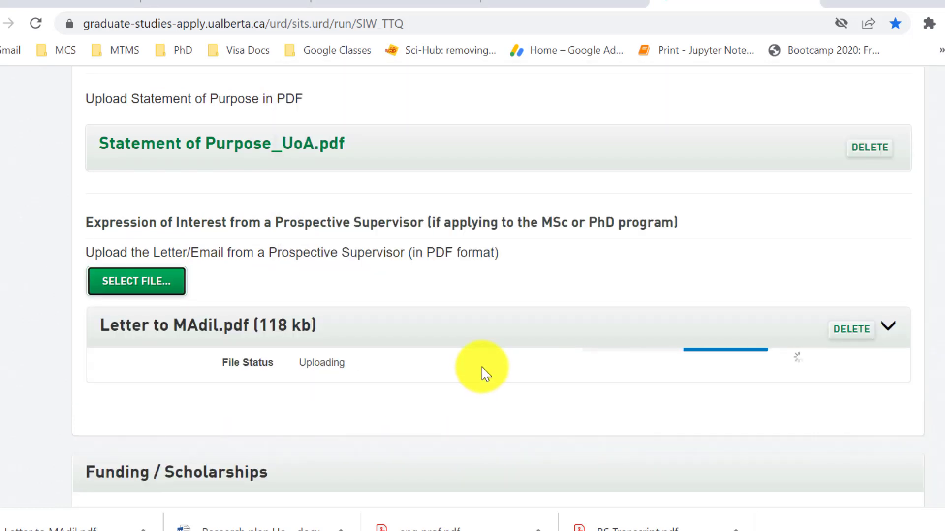
Upload the PDF "eng prof" from the applicant's documents folder as the English as a Medium of Instruction Letter/Duolingo
scroll(485, 372, "down", 5)
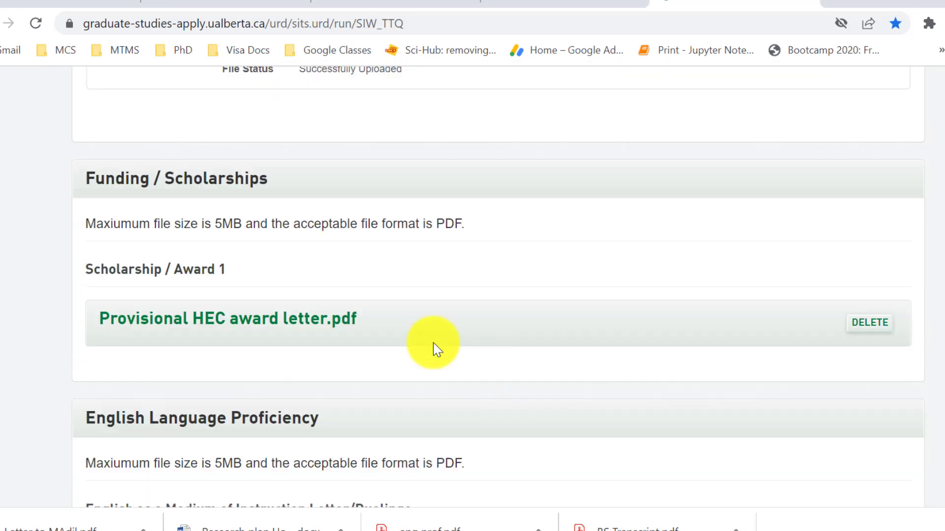
scroll(337, 335, "down", 5)
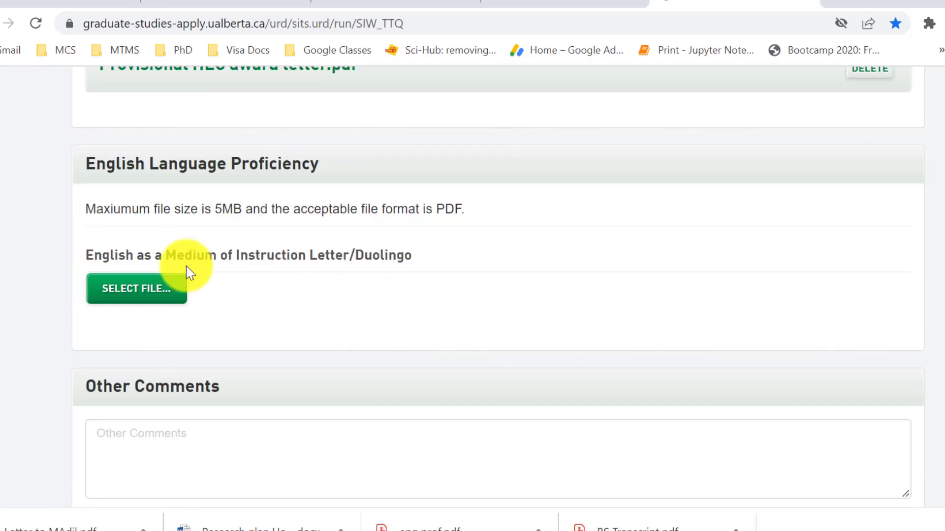
left_click(131, 288)
scroll(875, 212, "down", 3)
scroll(927, 261, "down", 3)
scroll(334, 202, "up", 1)
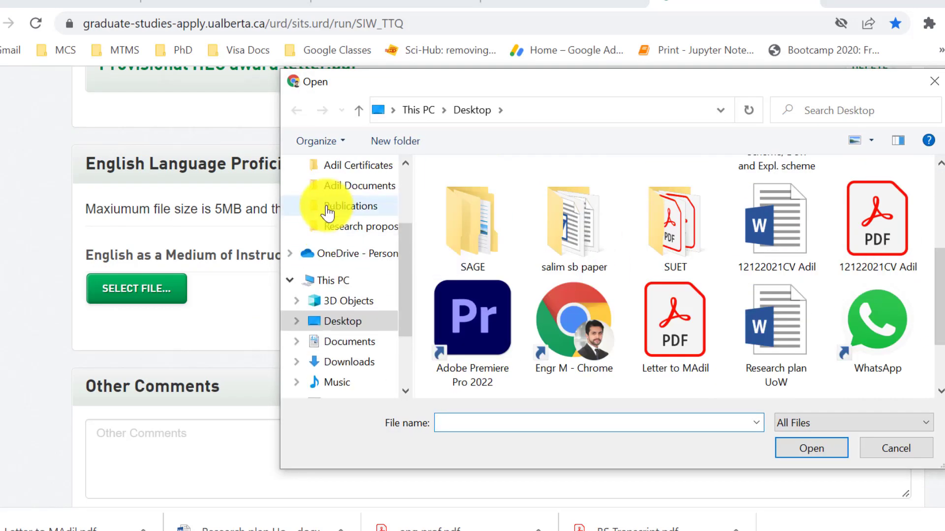
left_click(345, 186)
scroll(926, 207, "down", 3)
left_click(659, 202)
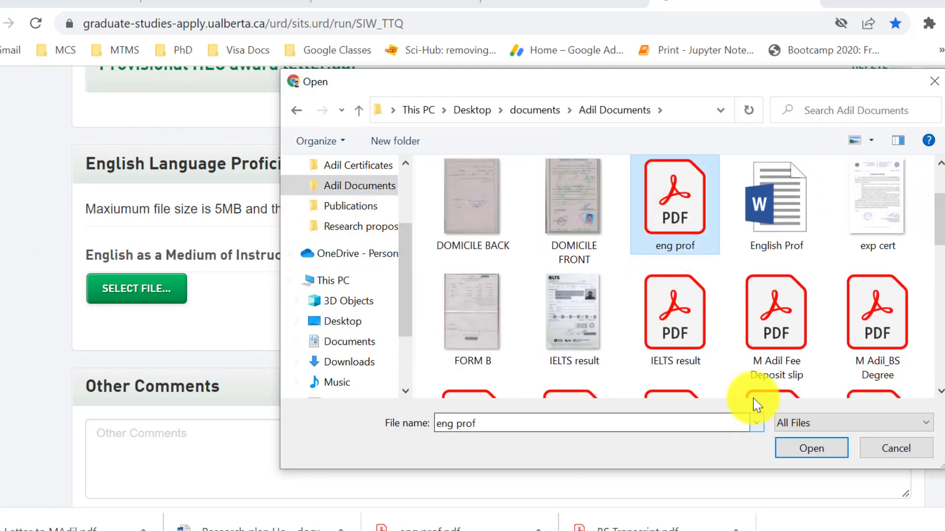
left_click(811, 448)
Save the Documents section without adding other comments, and continue to the Application Summary in the Declaration section
scroll(401, 431, "down", 5)
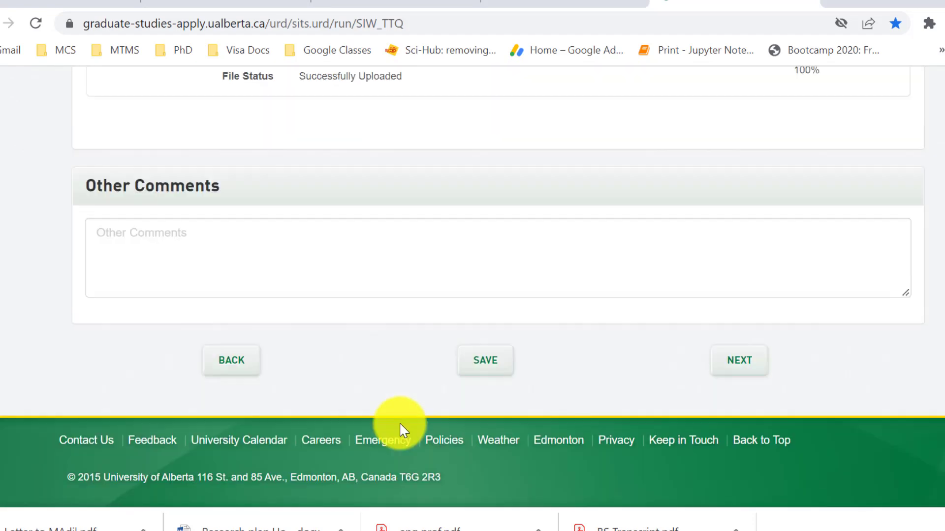
left_click(743, 368)
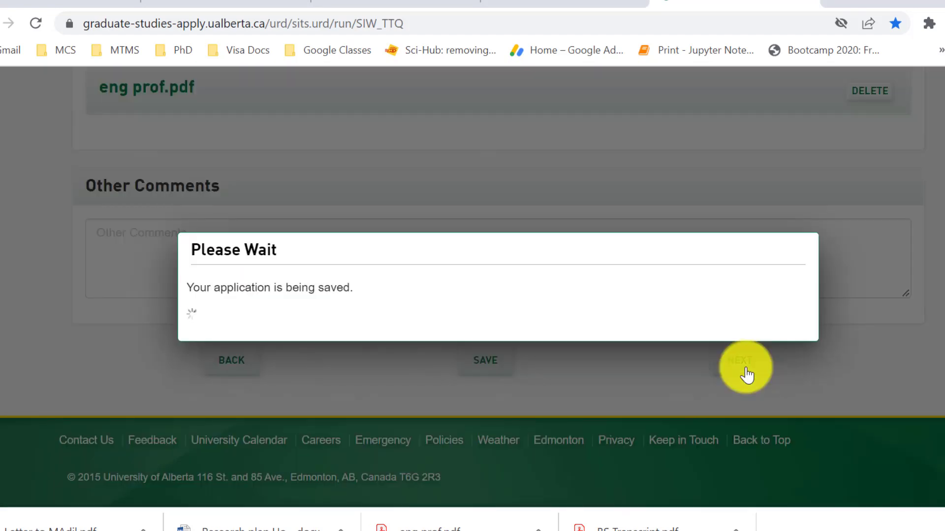
scroll(746, 374, "down", 10)
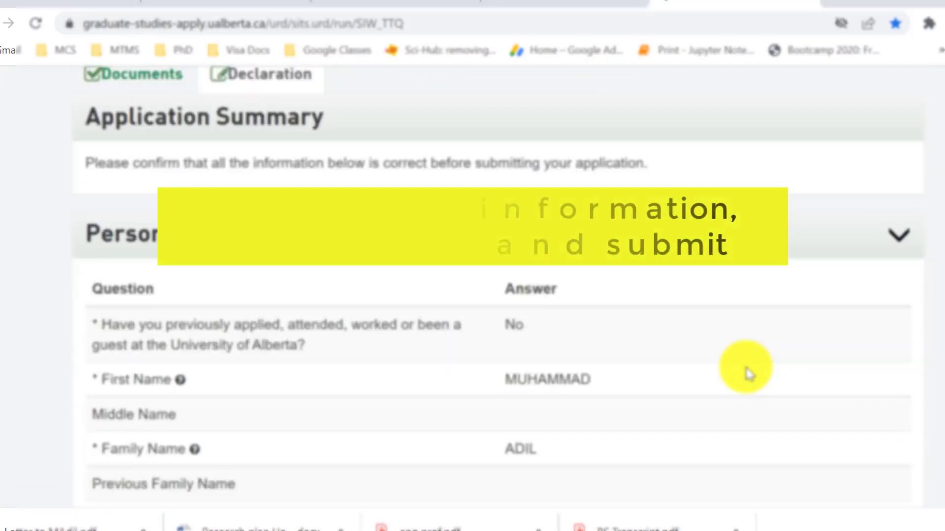
Review the Application Summary, agree to the Declaration and submit the application
scroll(747, 374, "down", 12)
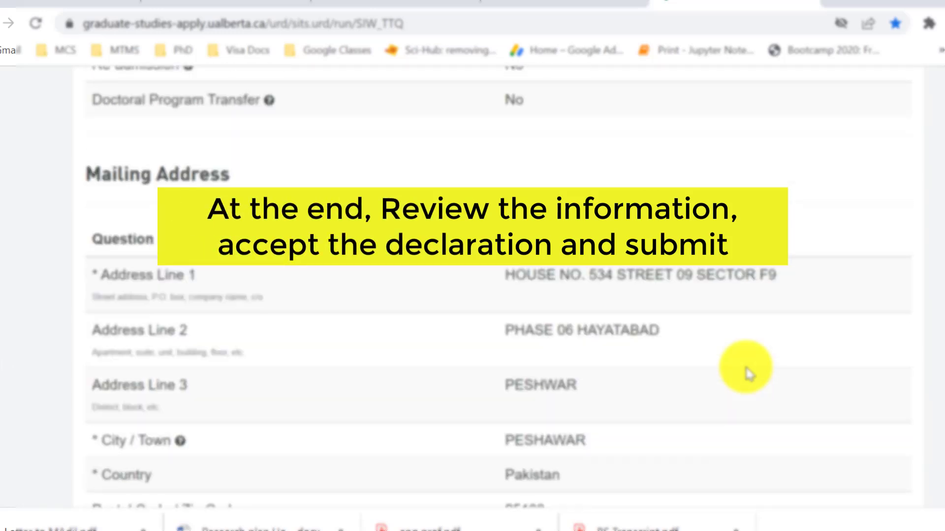
scroll(746, 374, "down", 15)
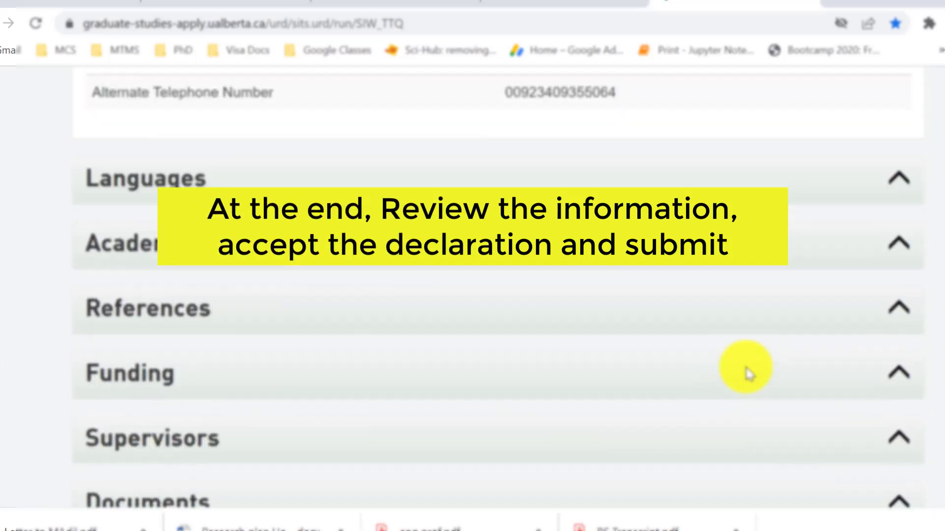
scroll(747, 374, "down", 10)
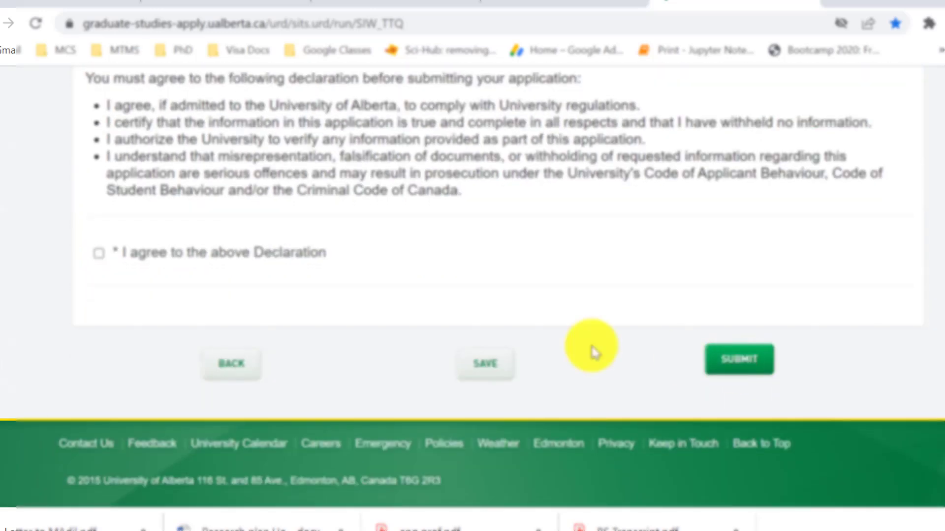
left_click(98, 253)
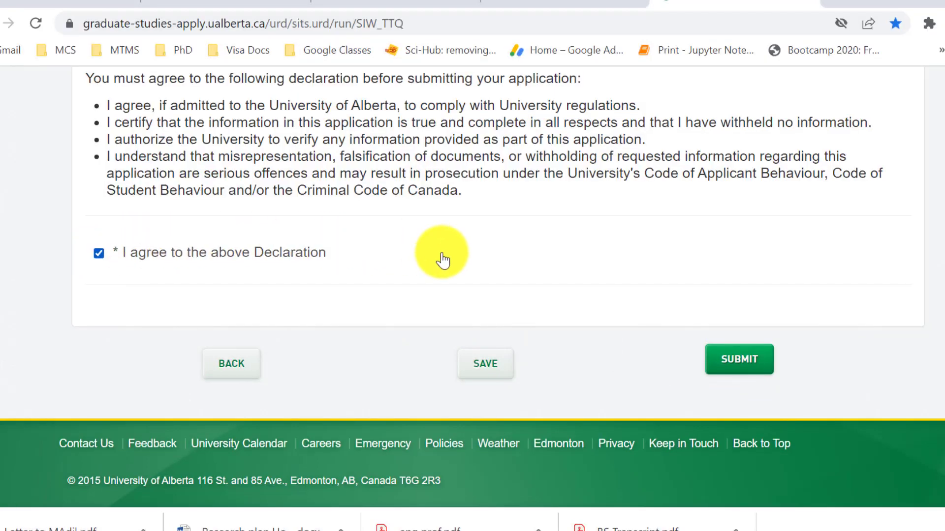
left_click(747, 361)
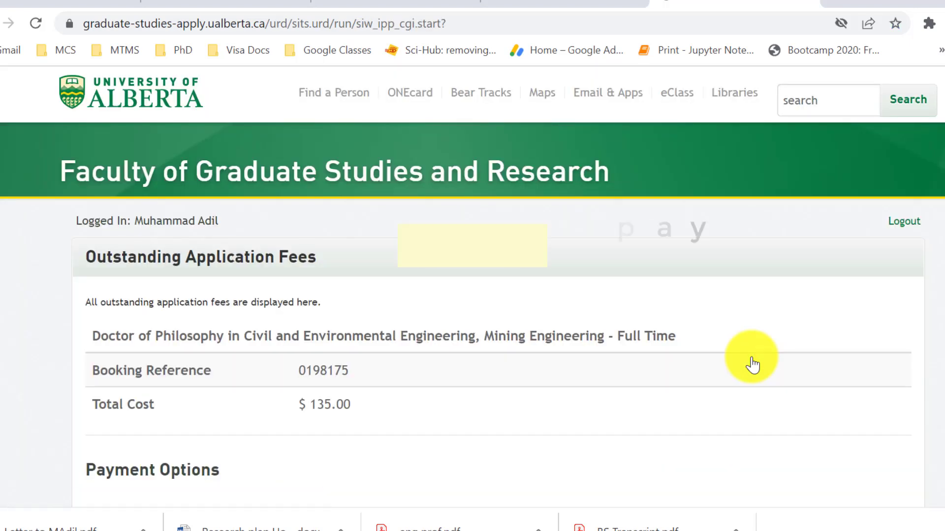
Review the outstanding application fee and payment options, and save and return to the application without paying now
scroll(753, 364, "down", 2)
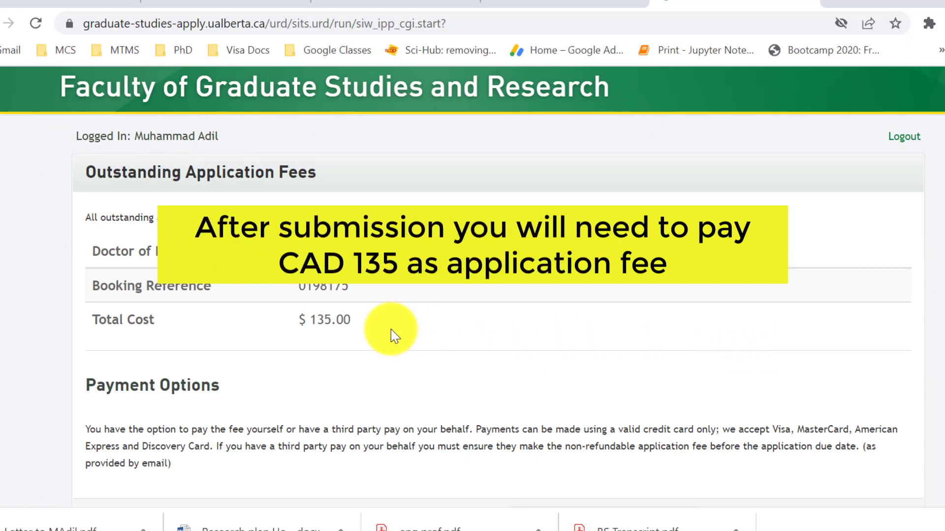
scroll(354, 220, "down", 2)
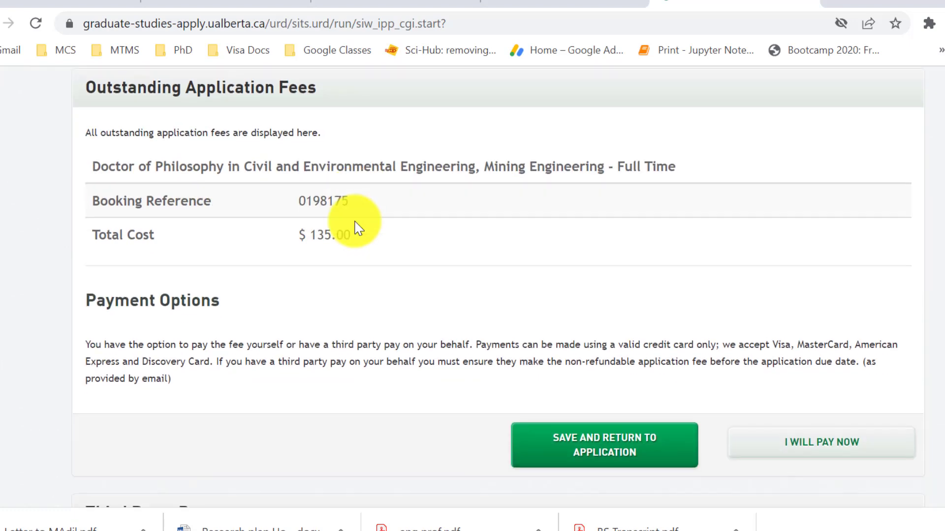
left_click(643, 450)
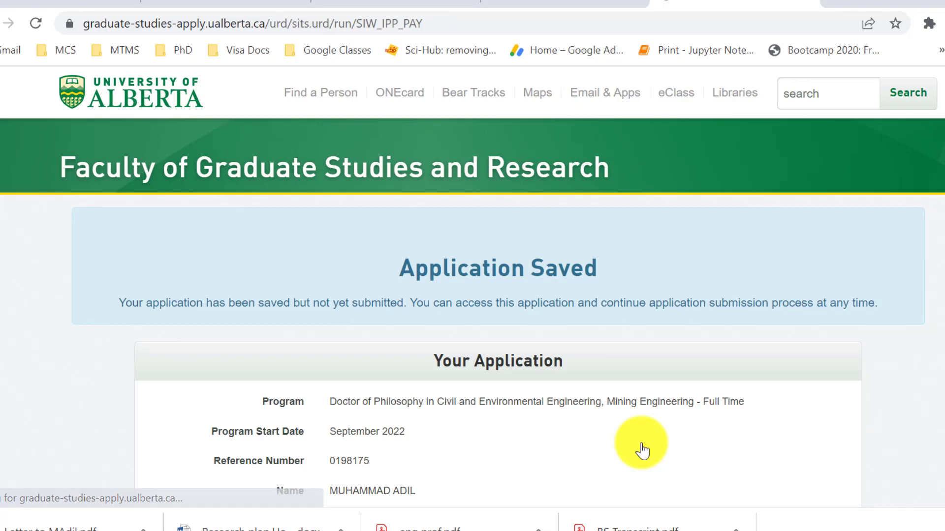
scroll(642, 443, "down", 1)
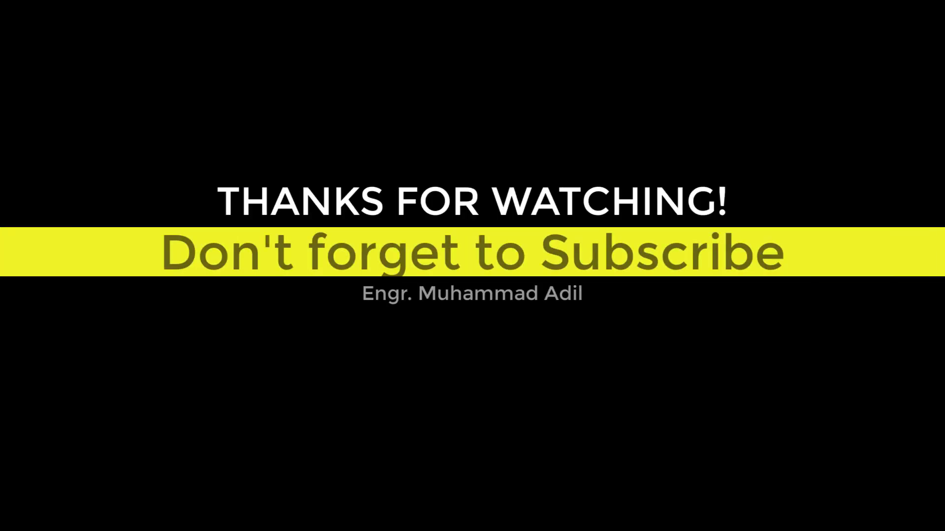